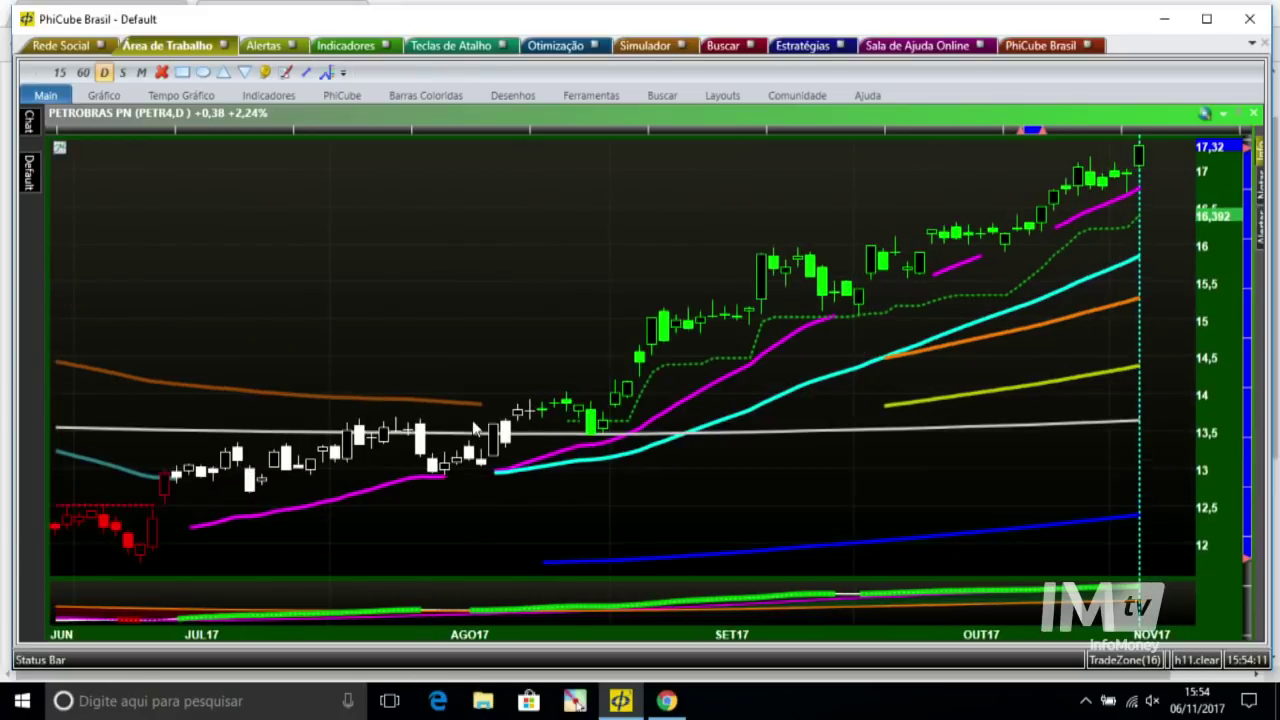
Draw an up triangle beneath the pullback low around 13,5 on the PETR4 daily chart and duplicate it beneath the low near 15
click(223, 72)
drag(577, 474, 611, 437)
right_click(591, 462)
click(640, 467)
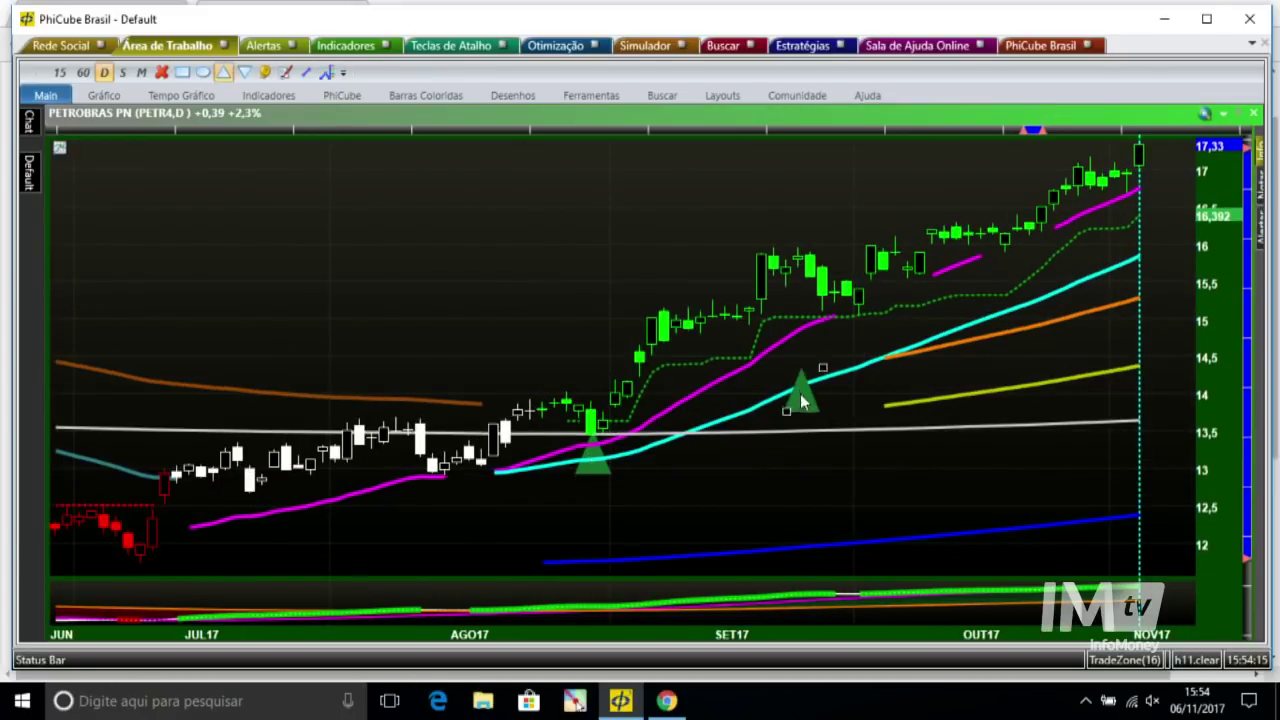
click(848, 348)
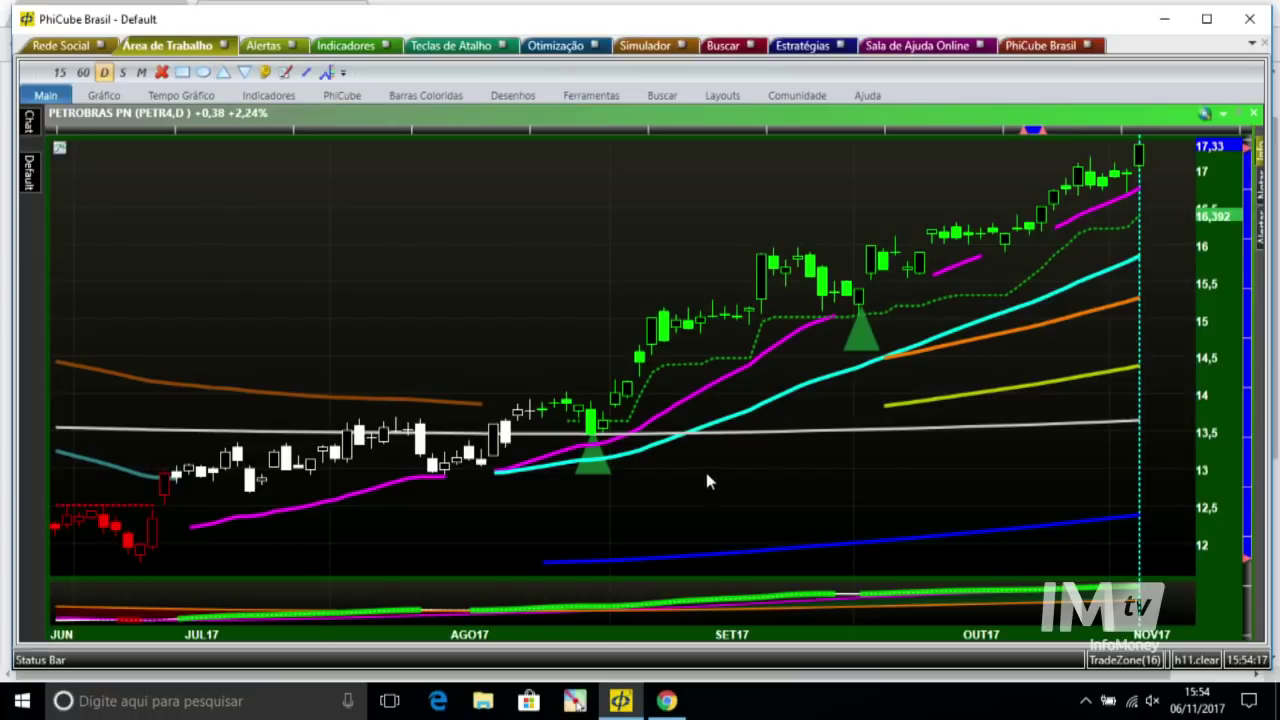
Duplicate the second triangle and place the copy beneath the 19/10/2017 candle
key(Right)
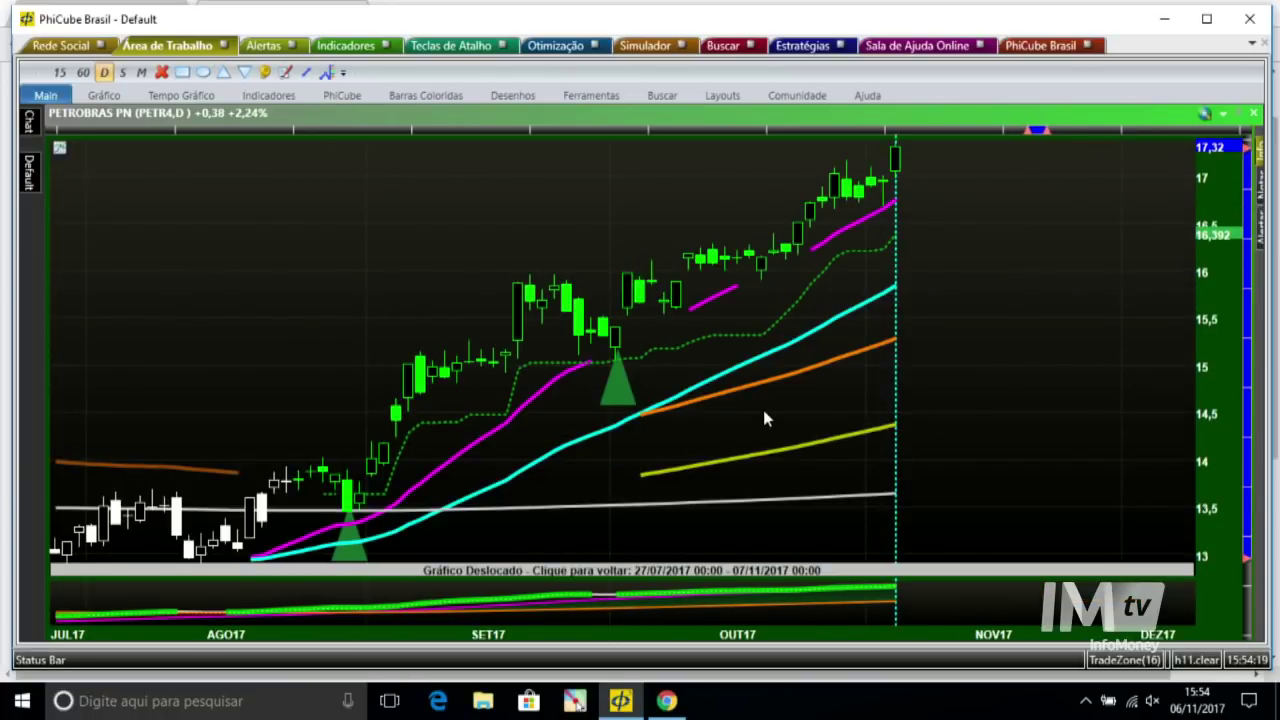
click(760, 306)
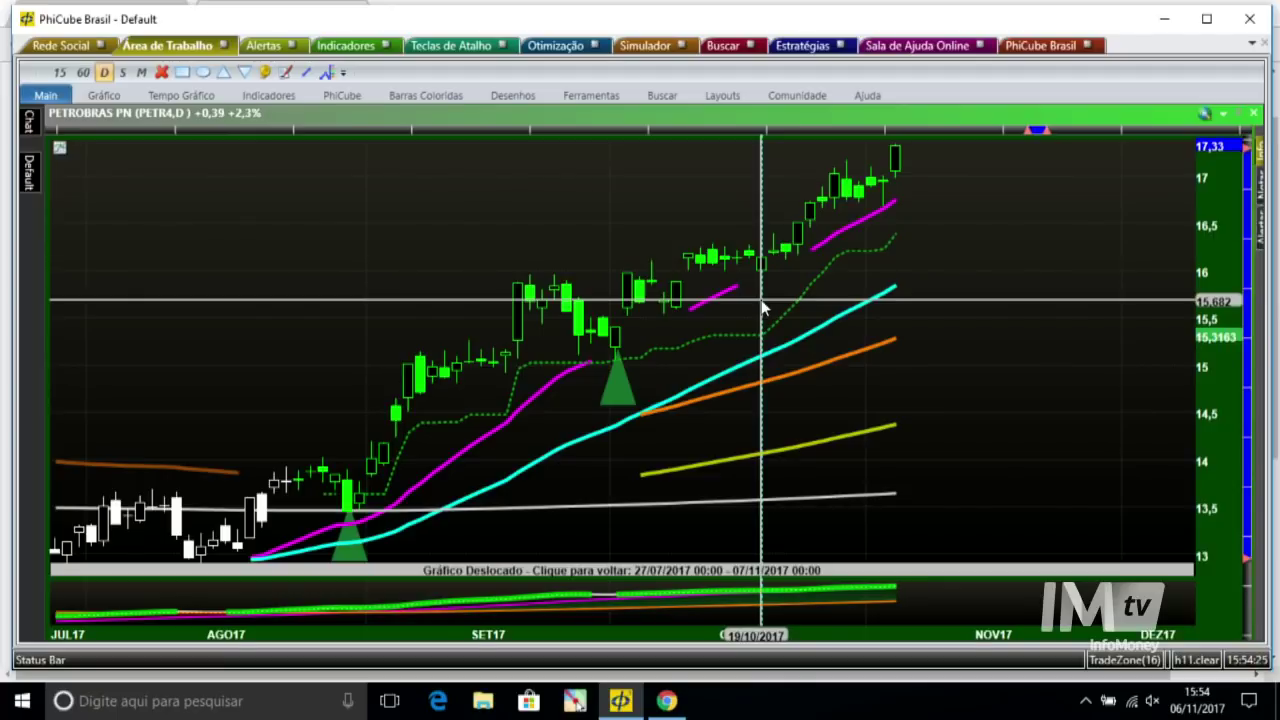
right_click(632, 389)
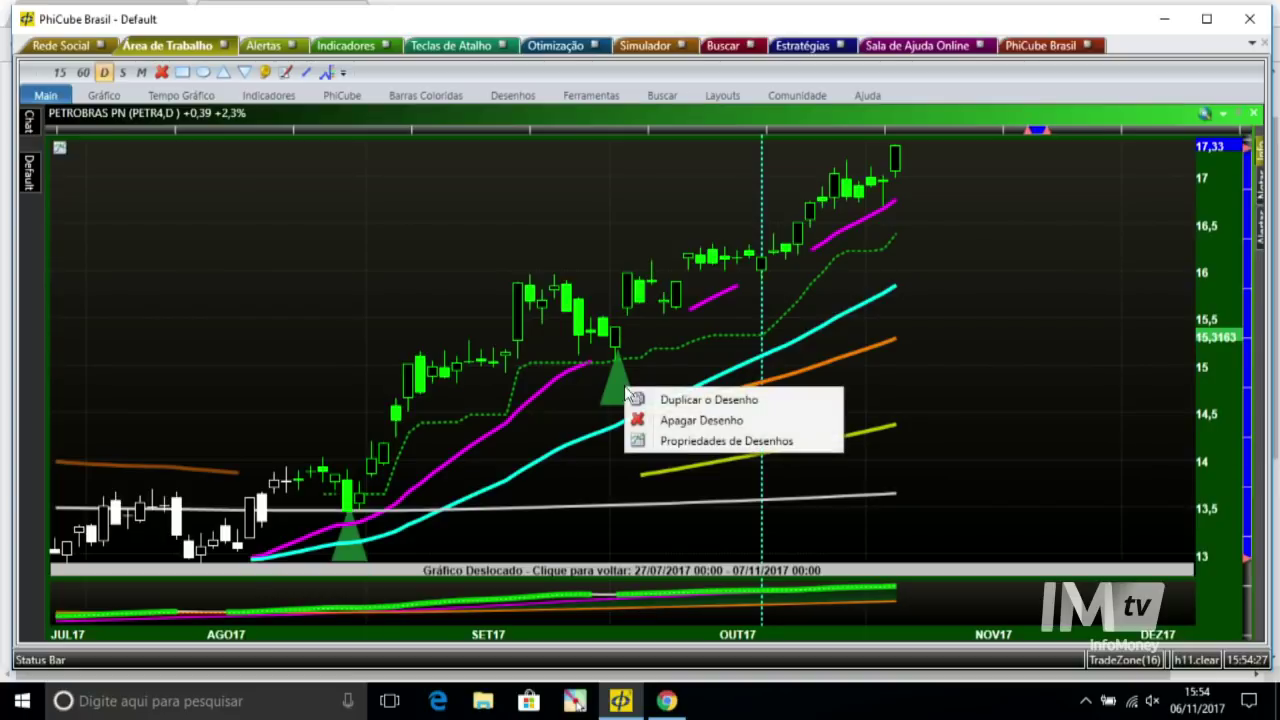
click(647, 404)
drag(661, 396, 765, 322)
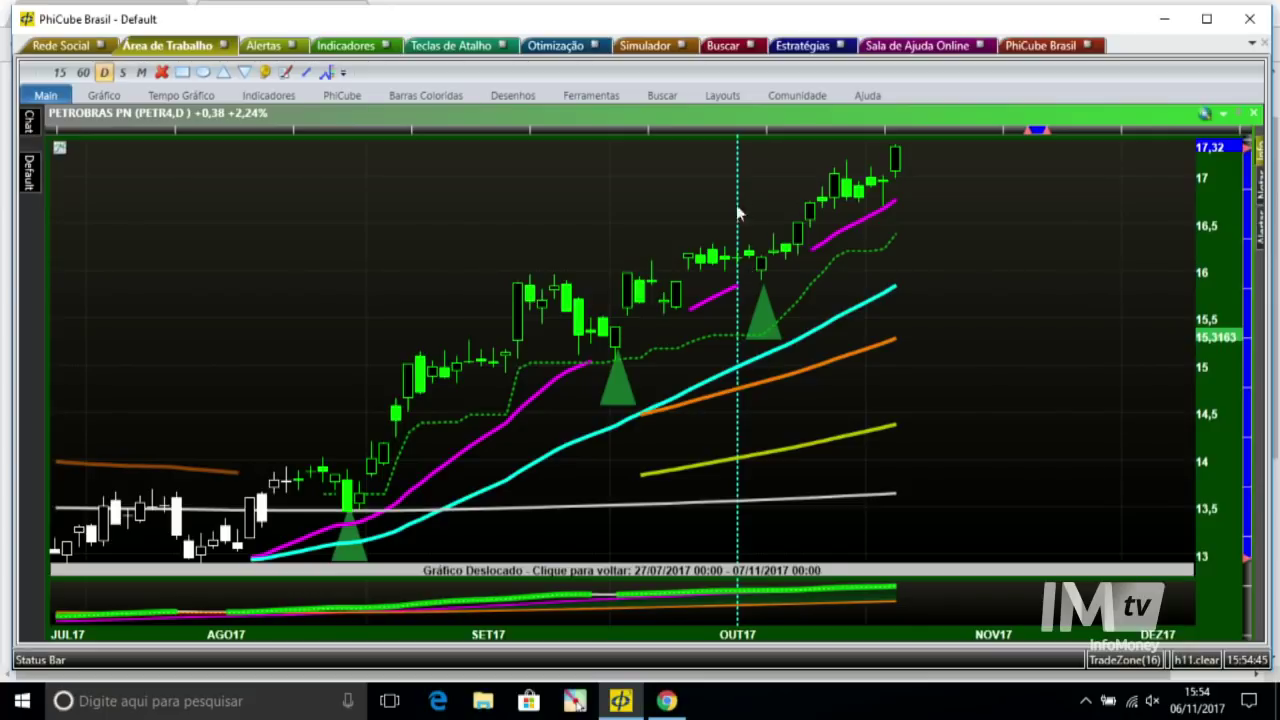
Switch to the Clear Corretora options page in Chrome, enlarge it to 200%, and examine the bull spread's Spread value
click(666, 701)
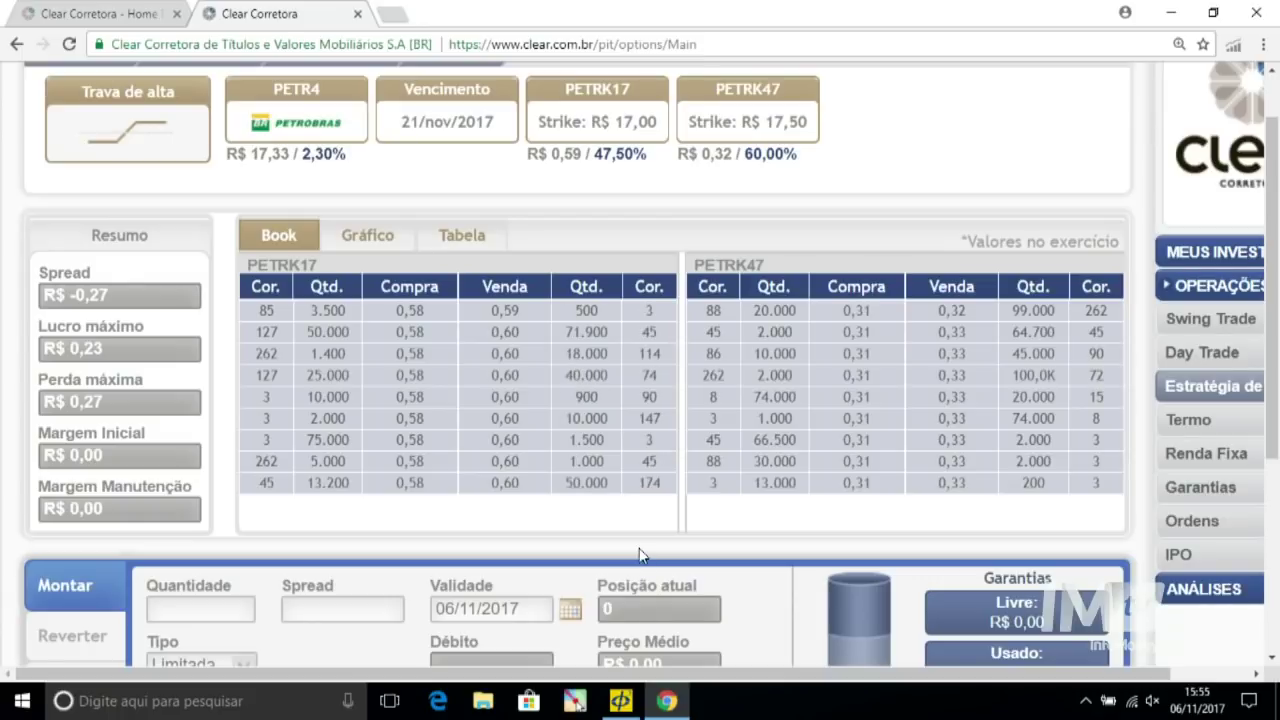
drag(112, 296, 70, 297)
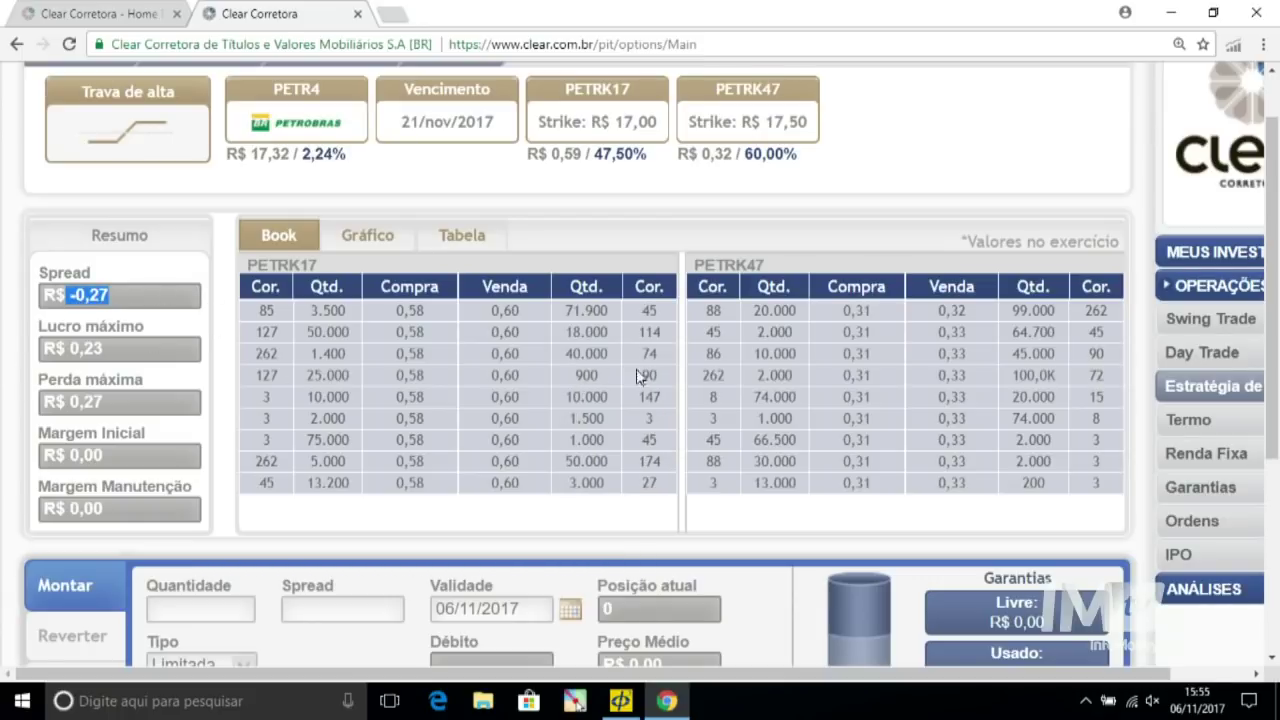
key(ctrl+plus)
key(ctrl+plus)
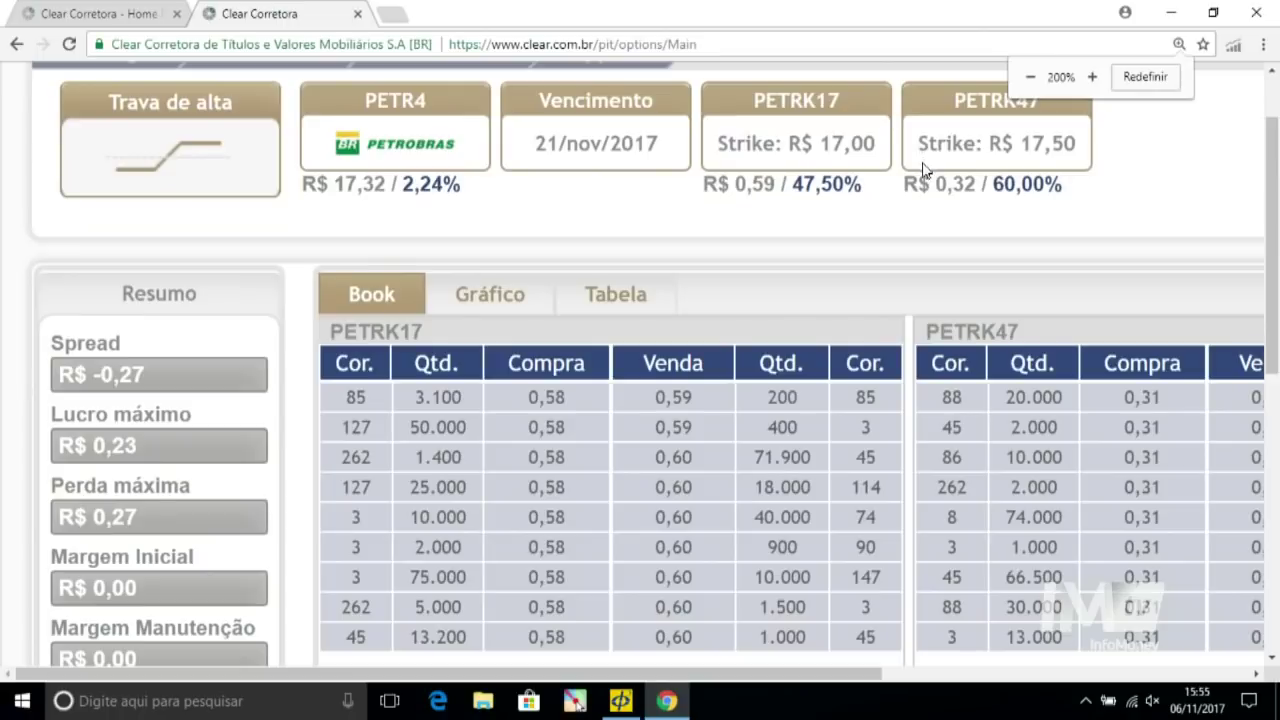
scroll(914, 183, down, 1)
drag(169, 280, 120, 282)
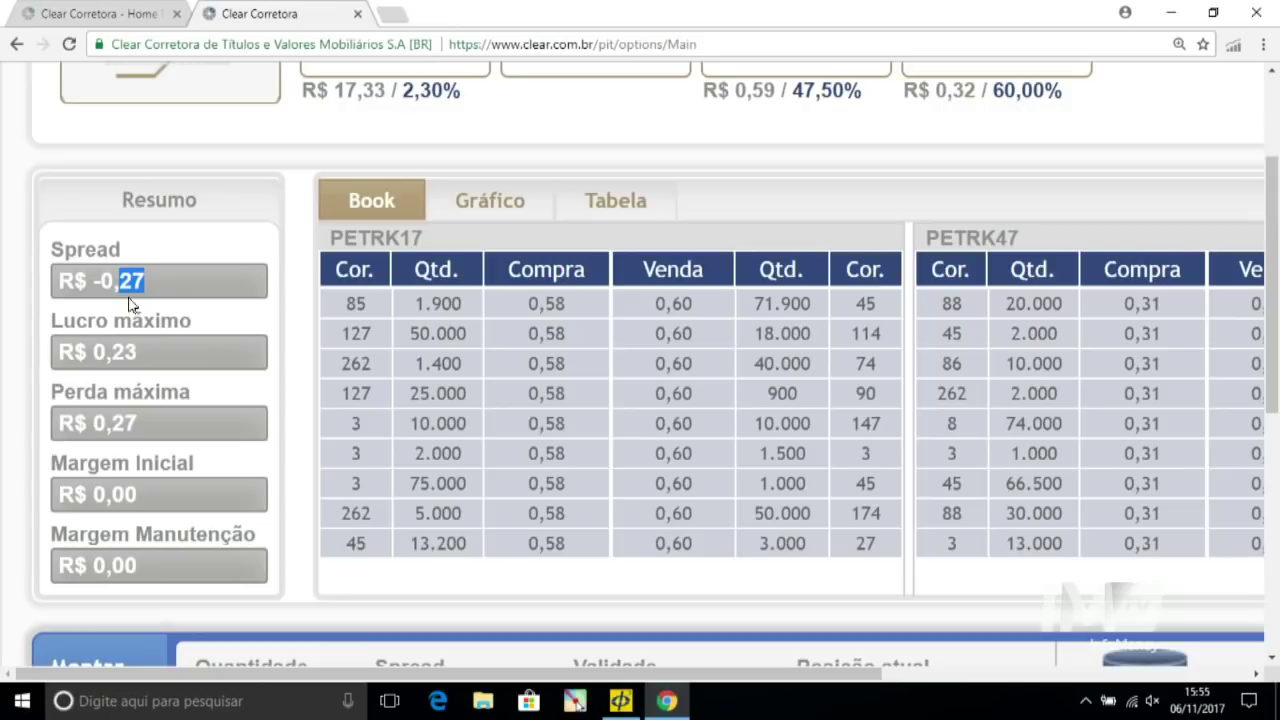
triple_click(149, 285)
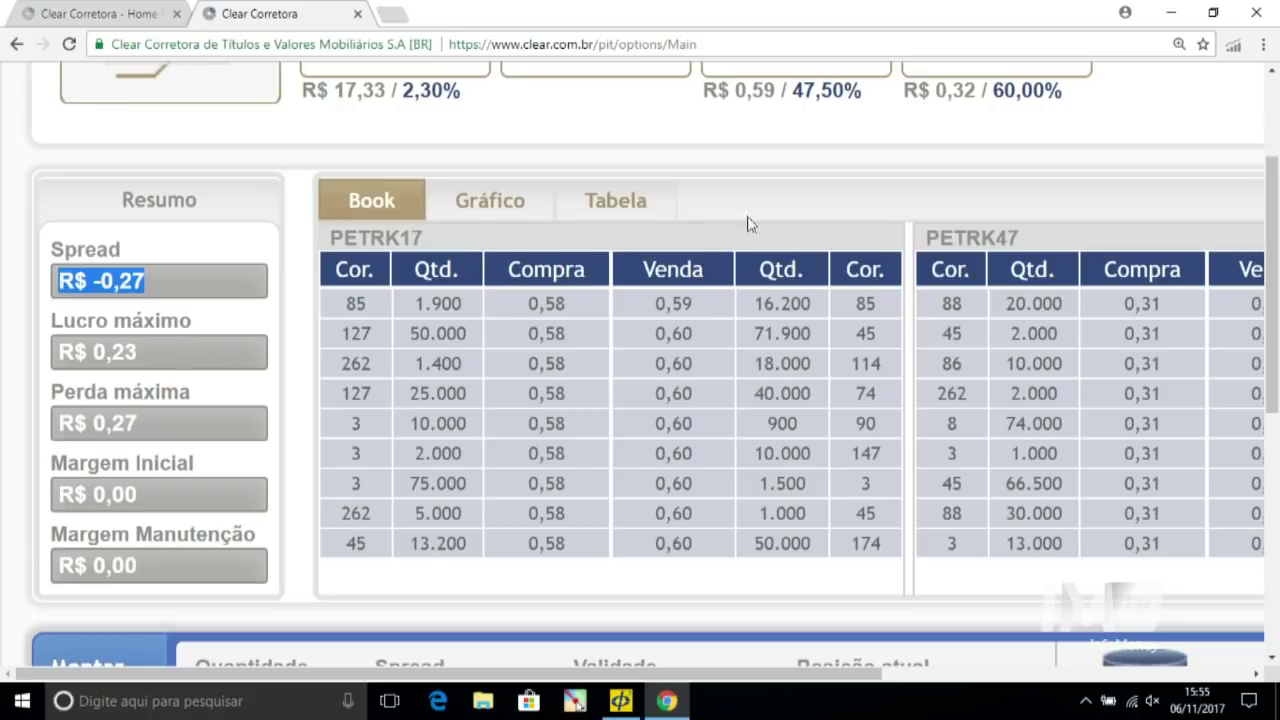
Compare the best Compra and Venda prices in the PETRK17 book
drag(694, 304, 640, 317)
click(690, 304)
click(691, 305)
click(634, 317)
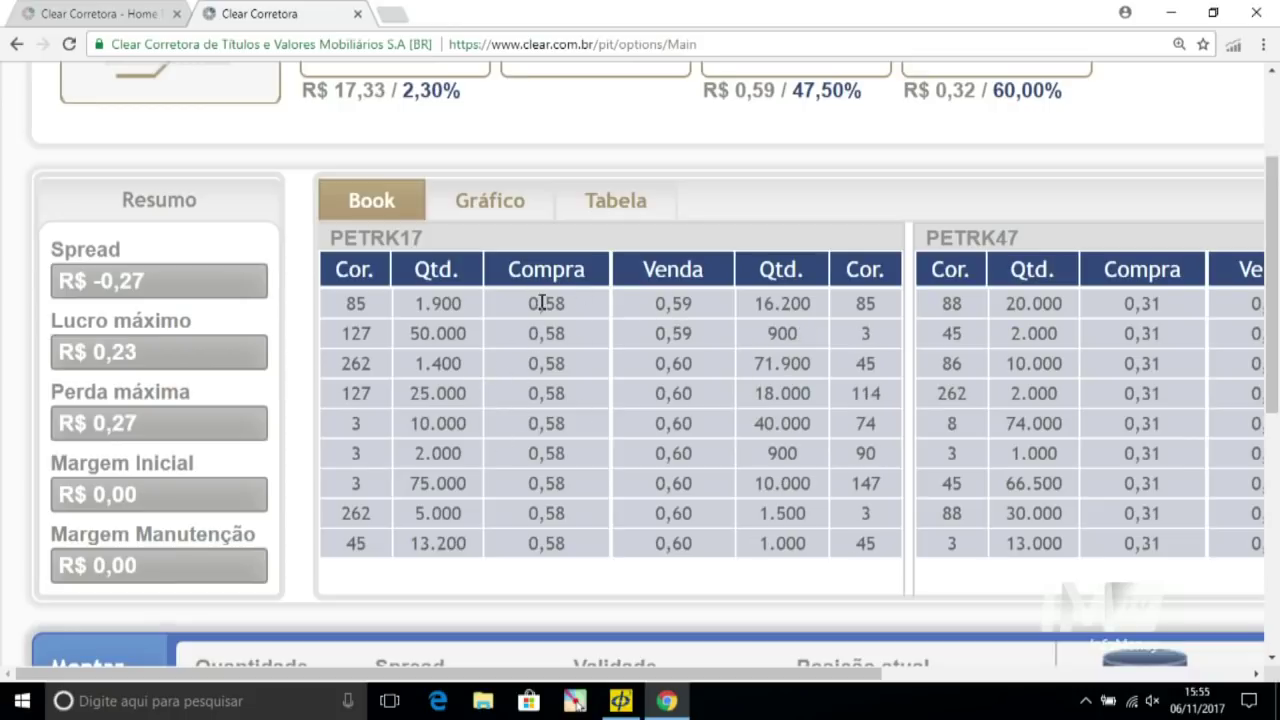
drag(541, 303, 624, 317)
double_click(645, 306)
Examine the Spread value in the summary alongside PETRK17's top buy and sell offers
triple_click(176, 283)
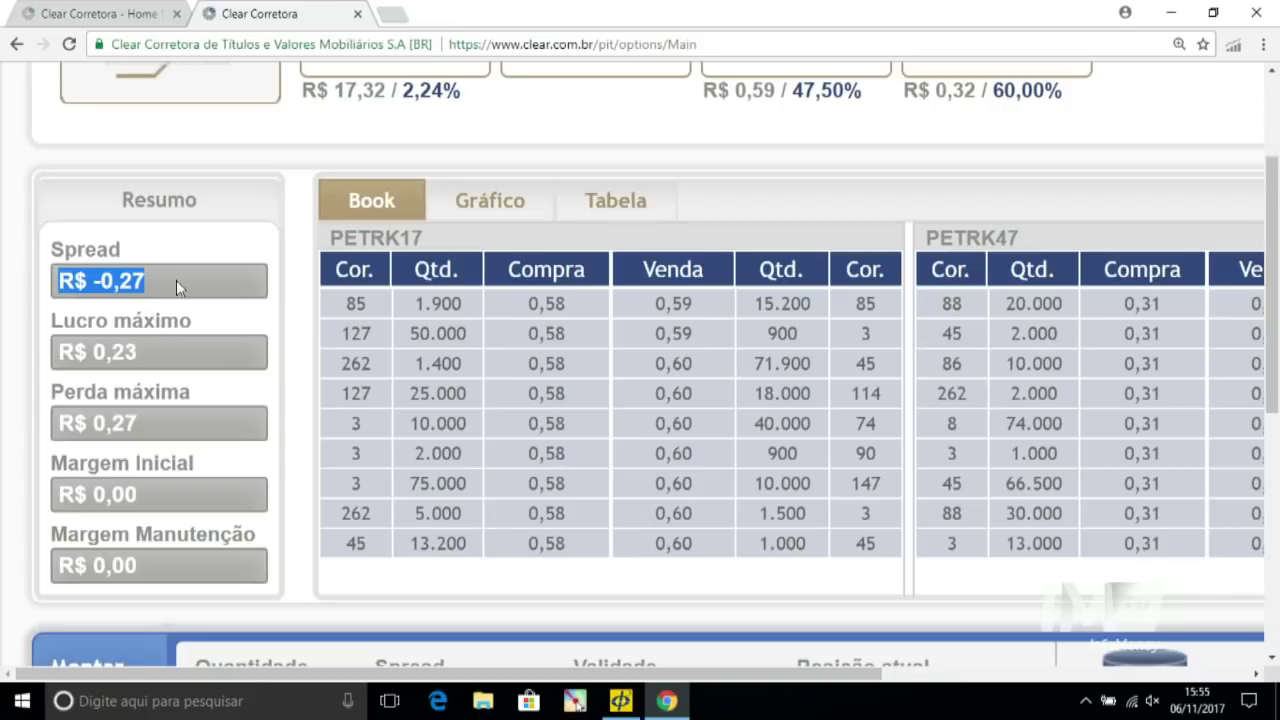
double_click(556, 303)
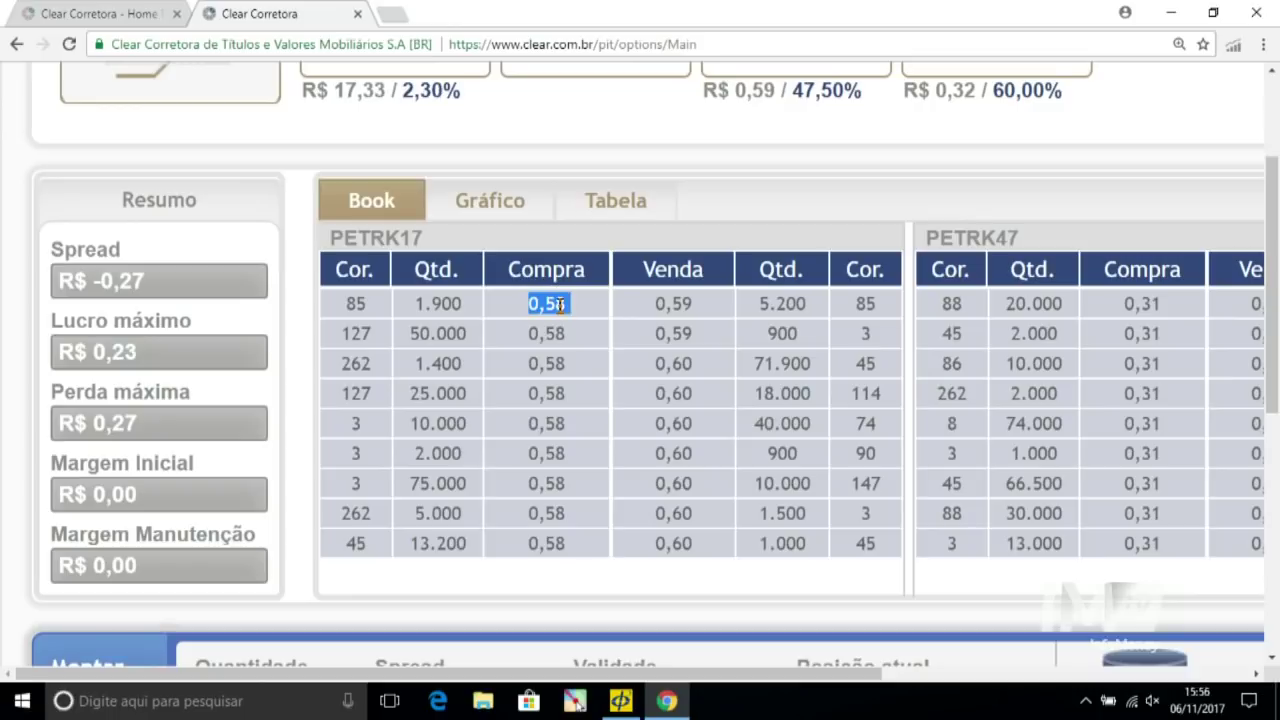
double_click(657, 303)
click(146, 281)
triple_click(146, 281)
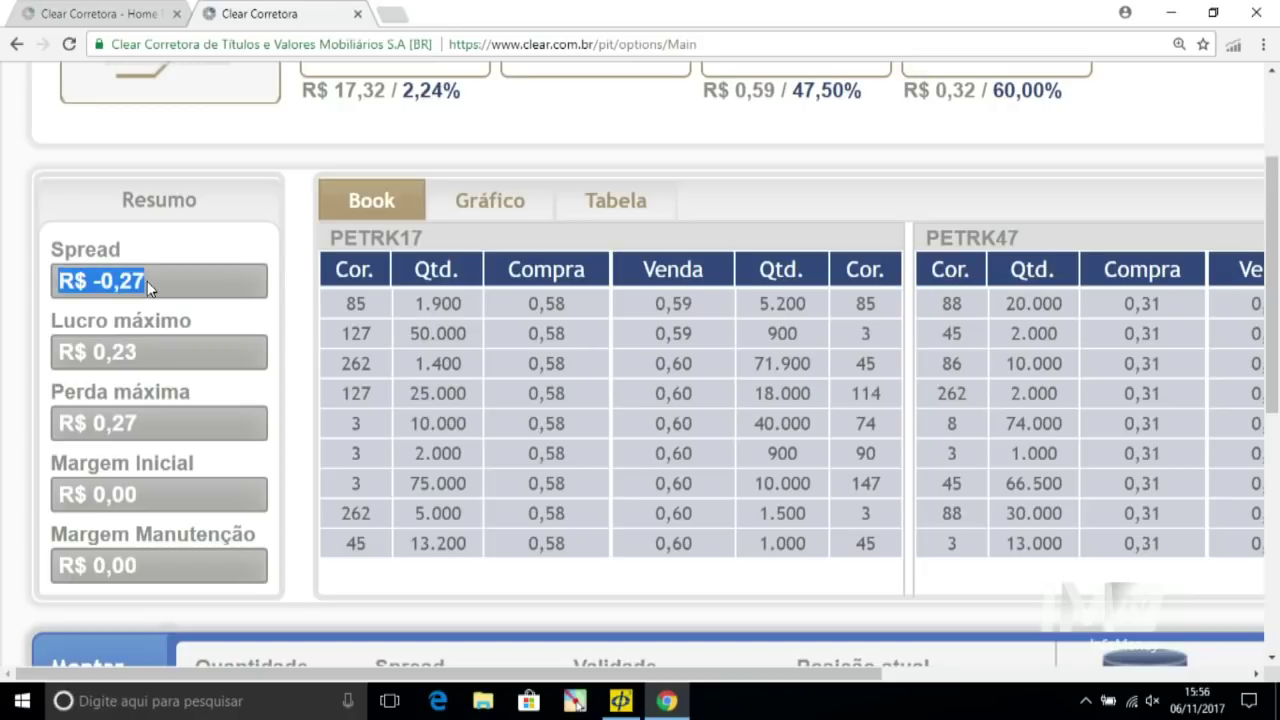
click(565, 307)
double_click(565, 305)
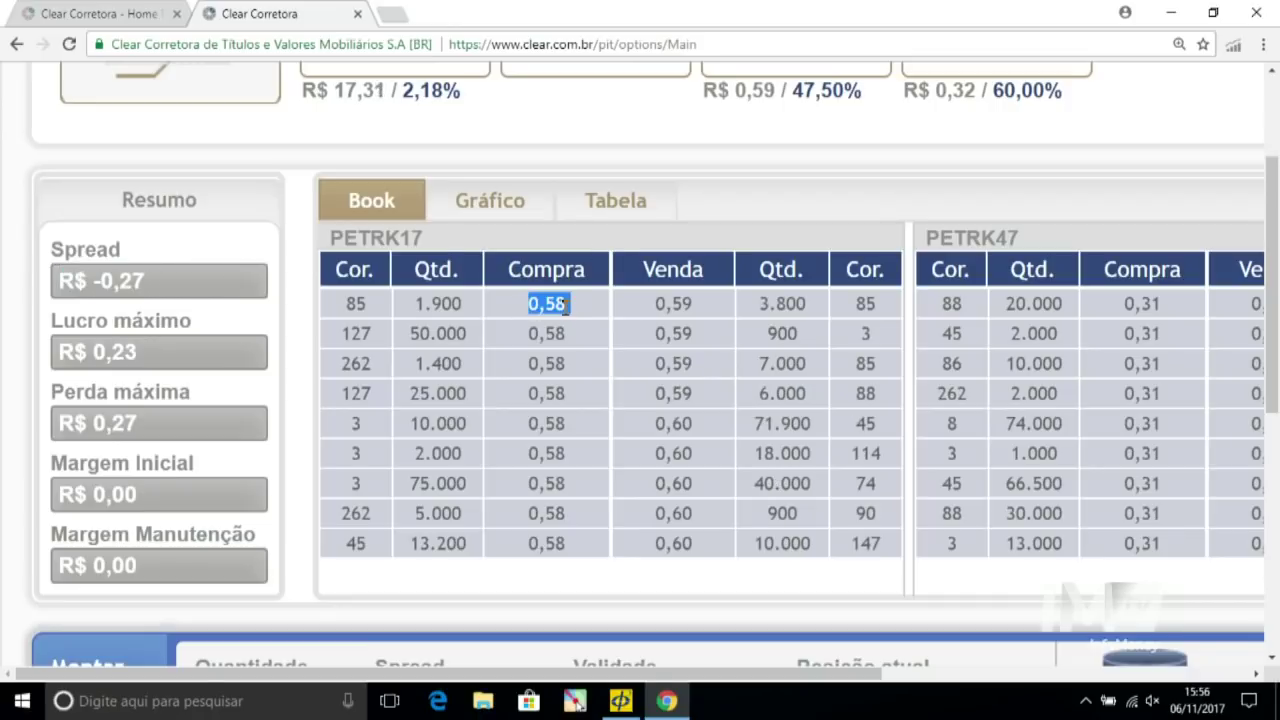
click(675, 304)
double_click(675, 304)
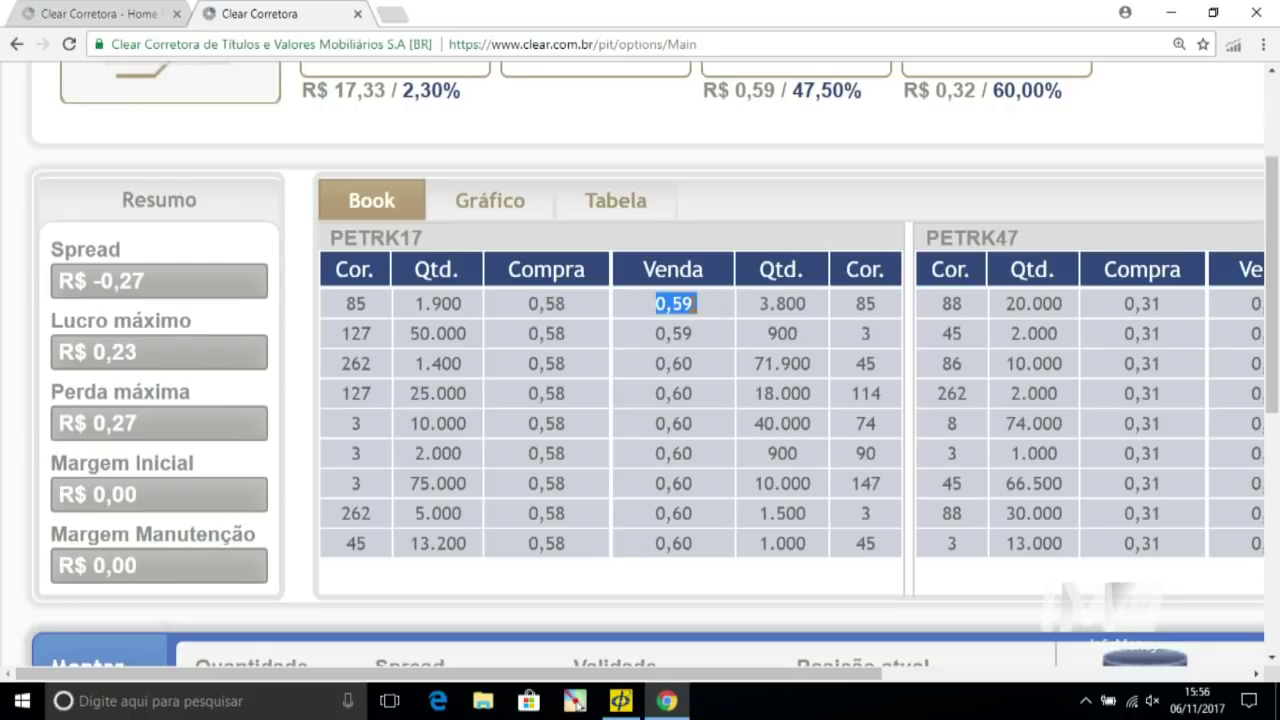
Highlight the Spread amount in the Resumo summary to examine the cost of the structure
triple_click(160, 287)
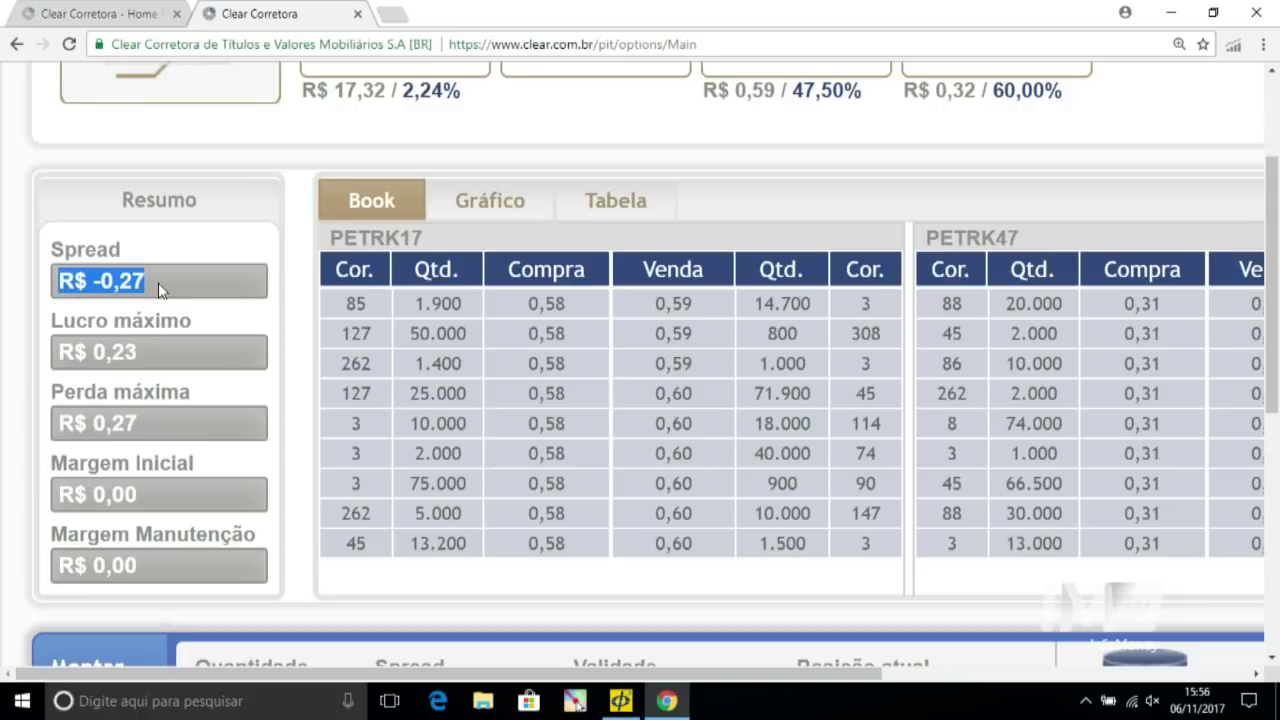
triple_click(154, 288)
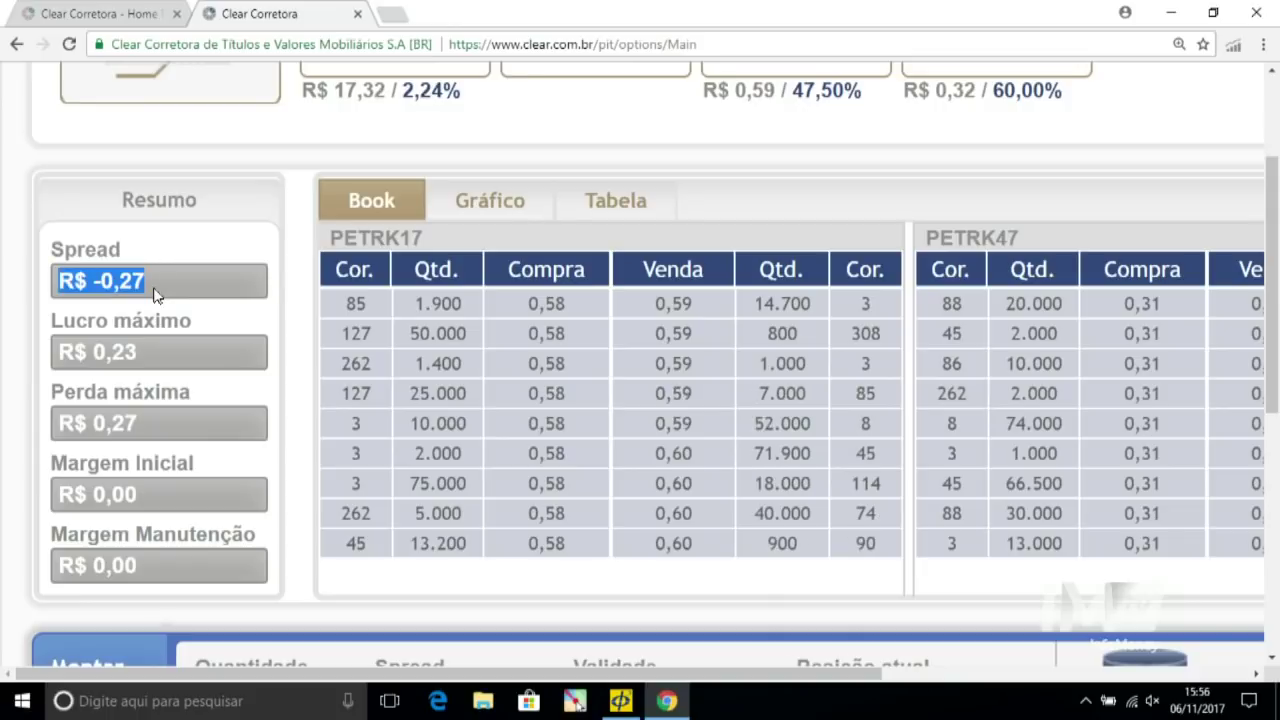
click(168, 284)
triple_click(168, 288)
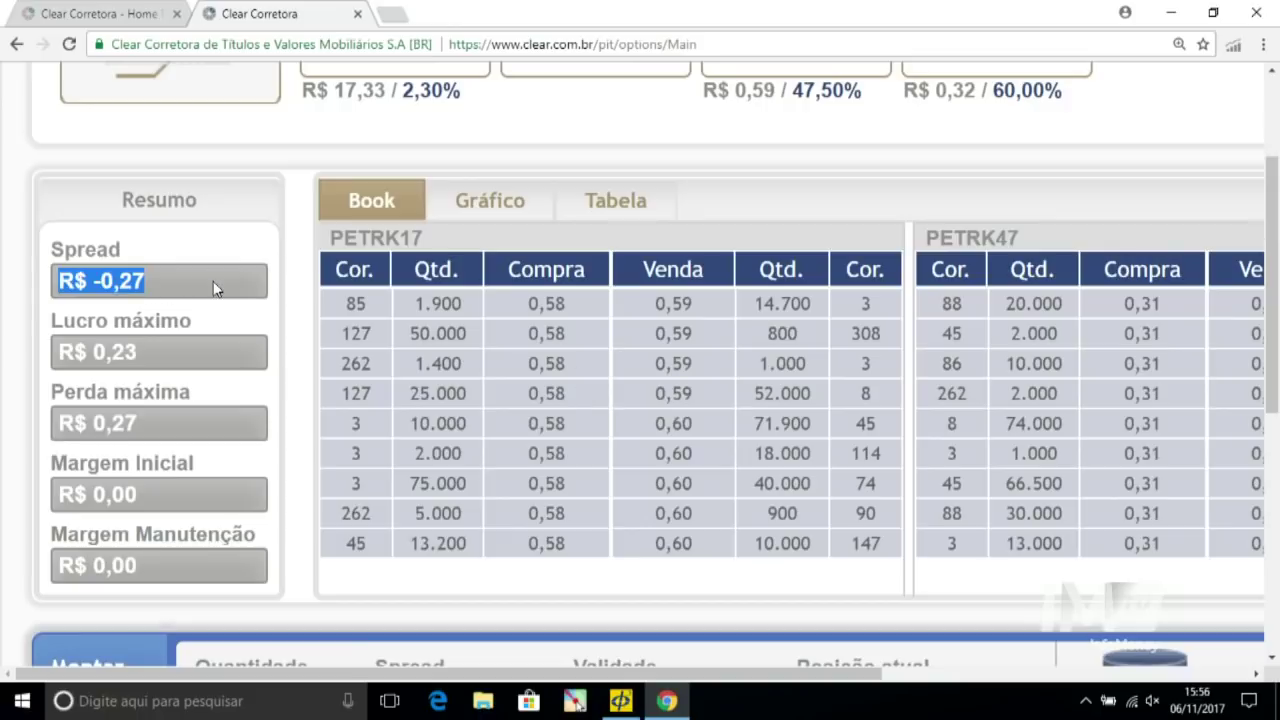
double_click(214, 286)
double_click(161, 276)
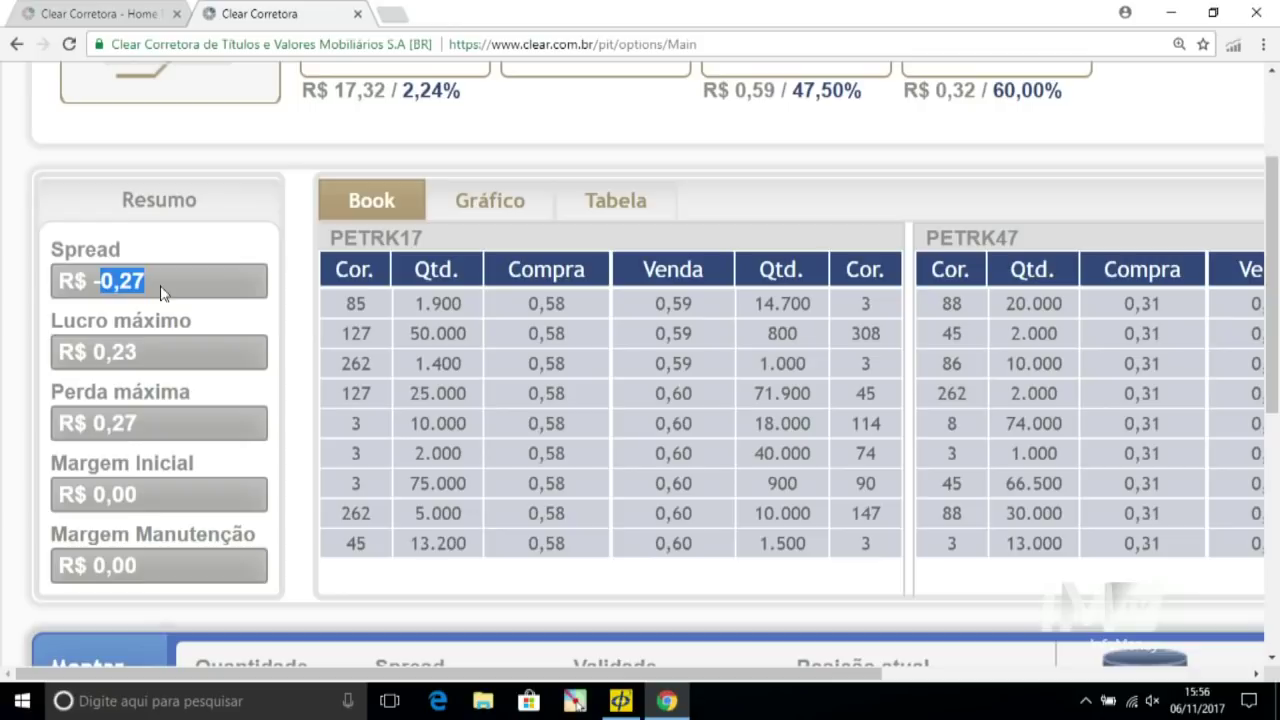
Return to the strategy header and highlight the current PETR4 share price
scroll(250, 412, up, 2)
scroll(248, 408, down, 4)
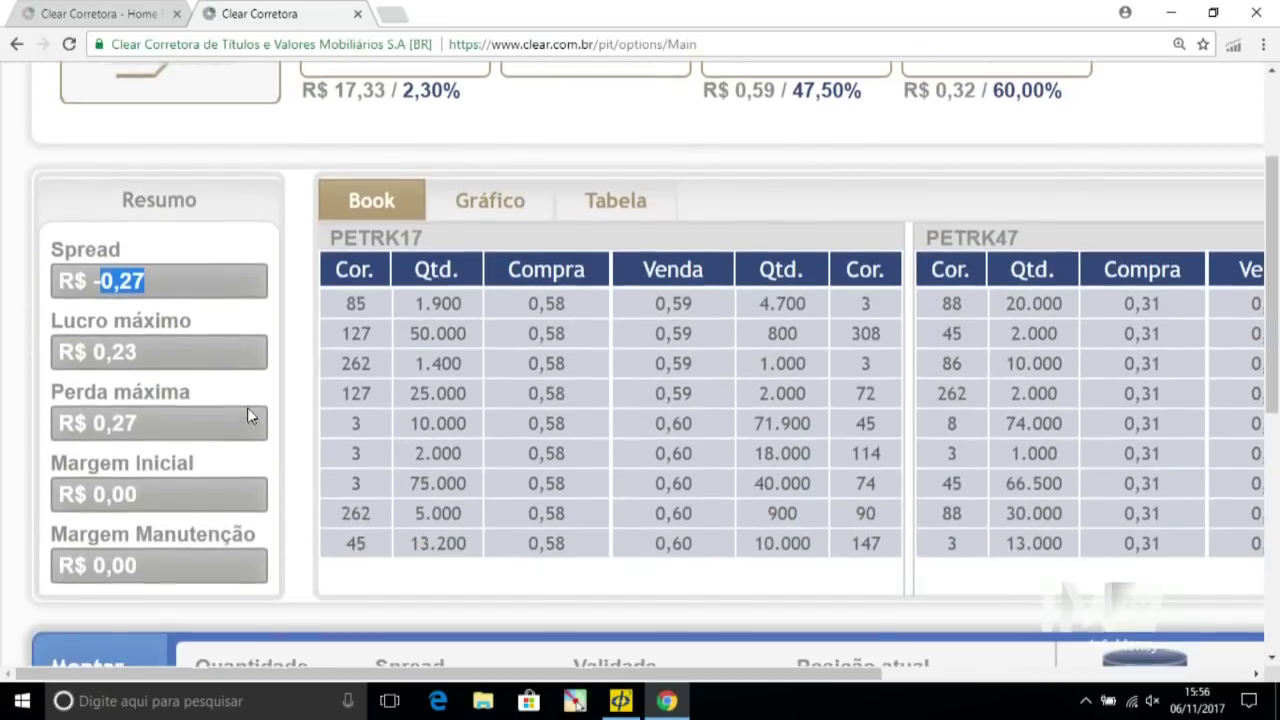
scroll(250, 415, up, 3)
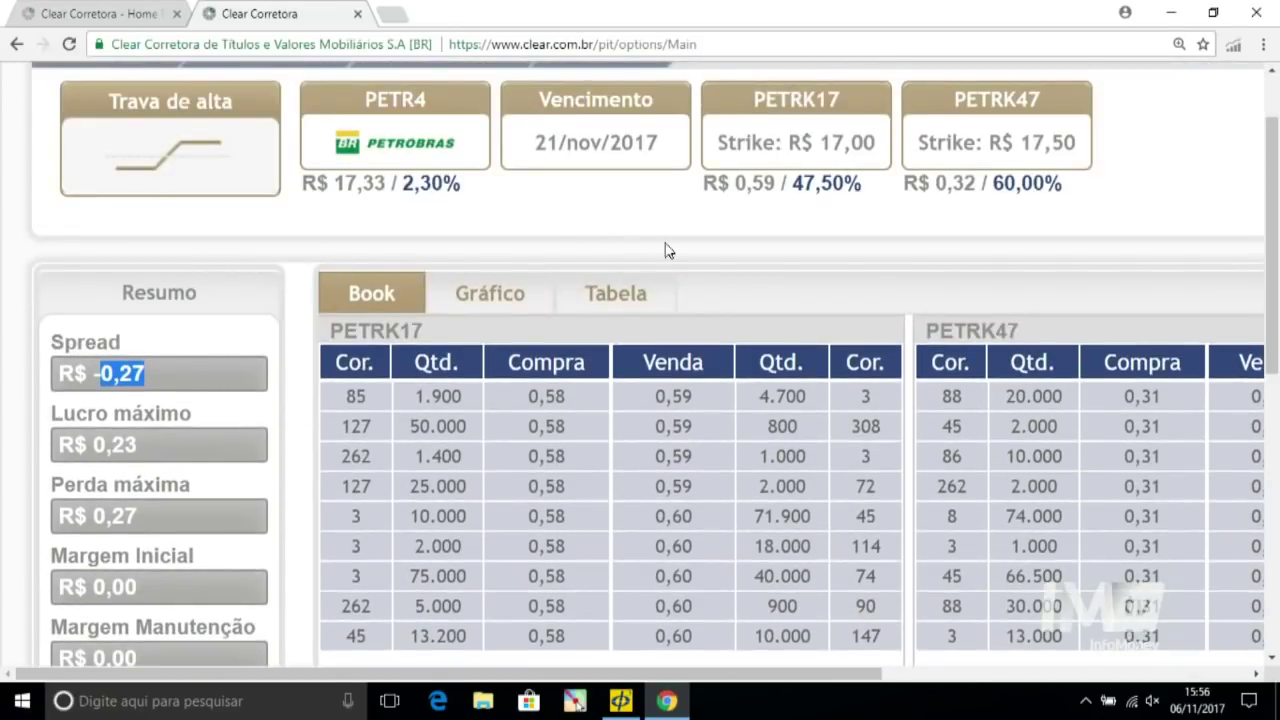
drag(304, 183, 369, 244)
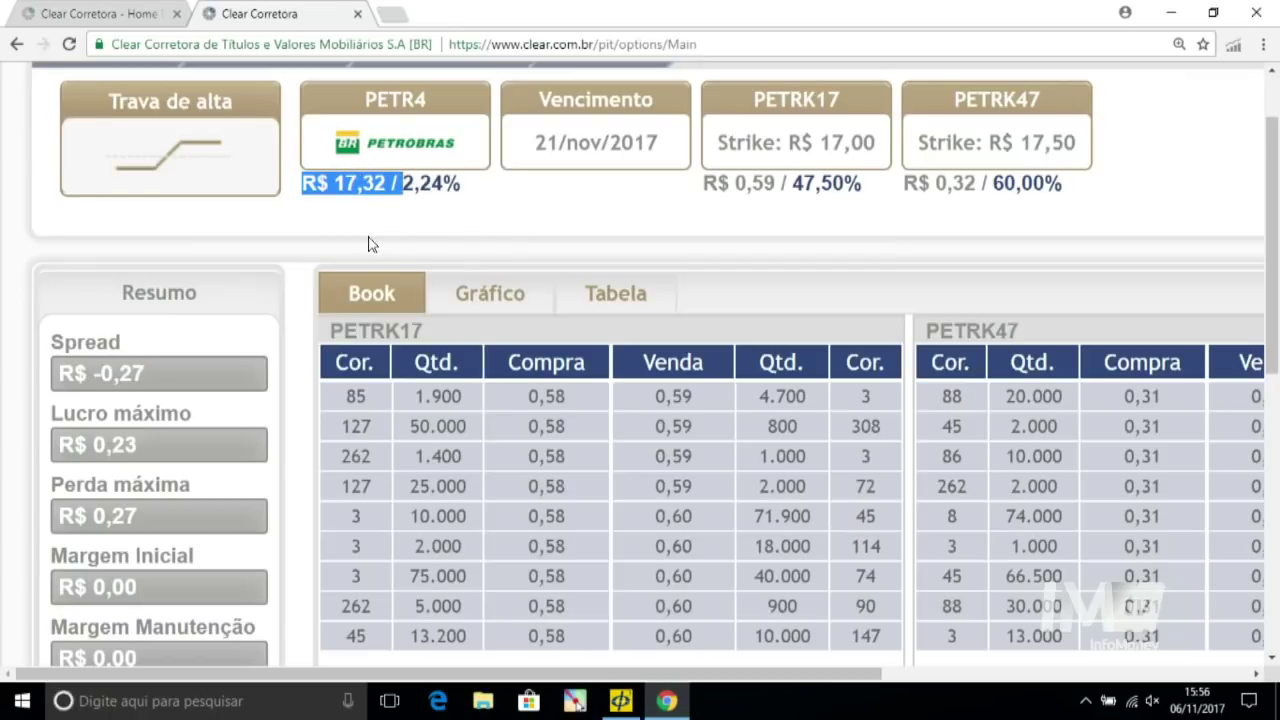
double_click(366, 183)
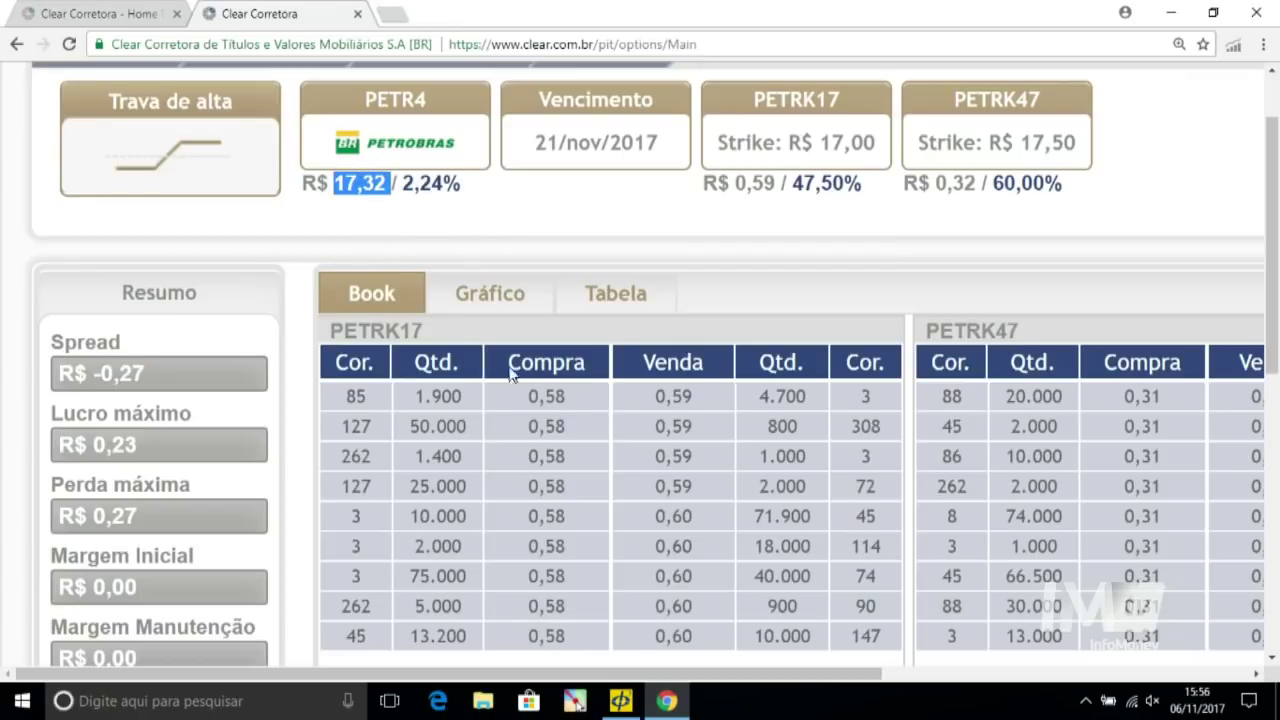
Highlight the Spread value again to relate it to the PETR4 price
double_click(178, 371)
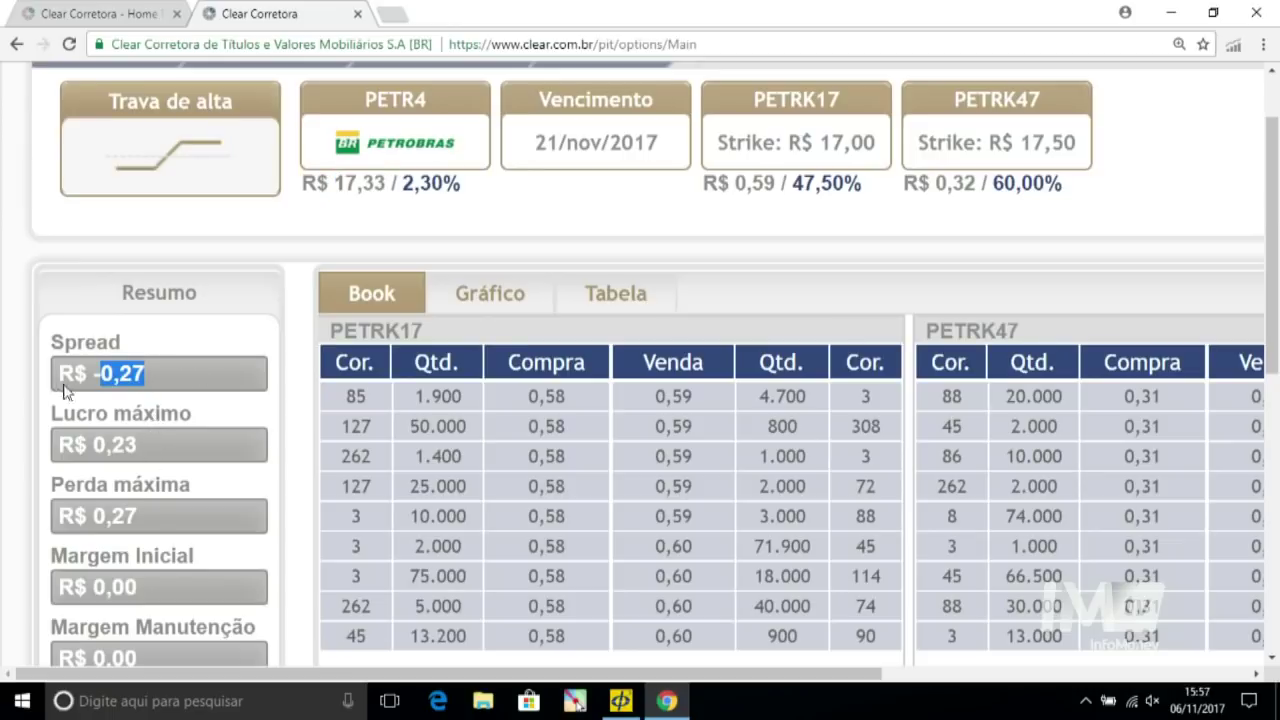
triple_click(156, 379)
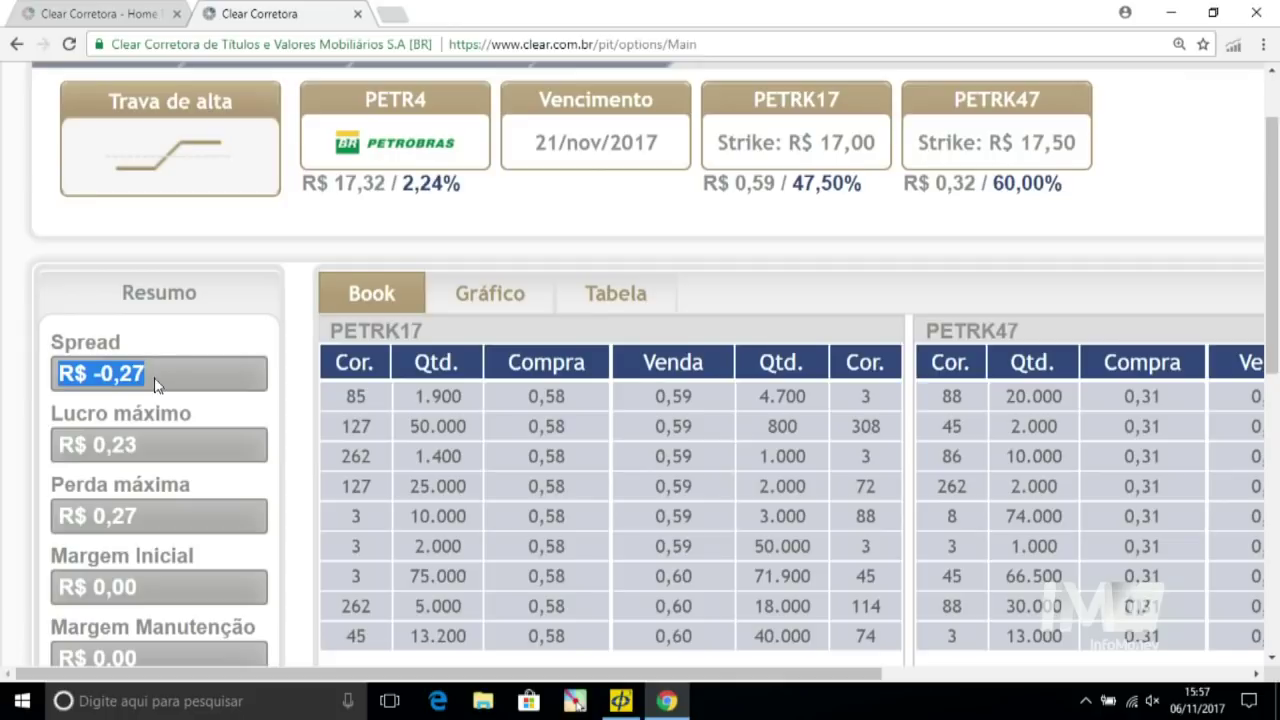
triple_click(156, 379)
triple_click(156, 379)
click(156, 384)
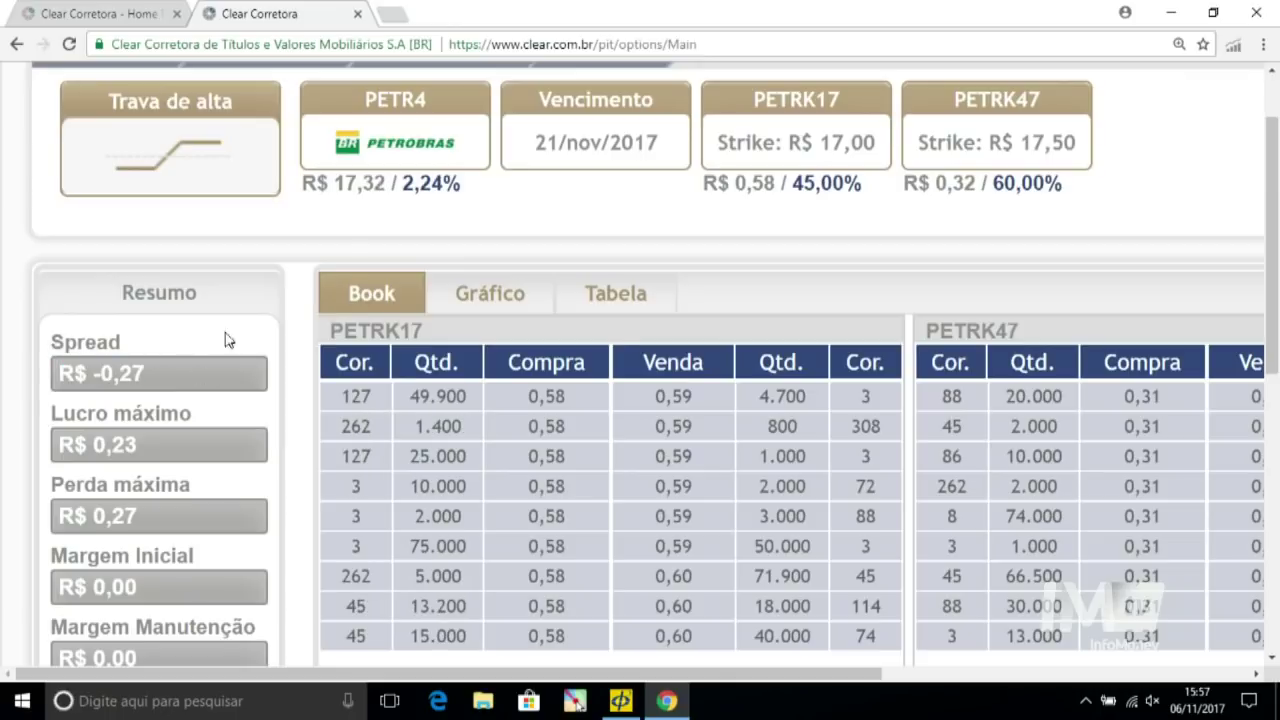
triple_click(173, 369)
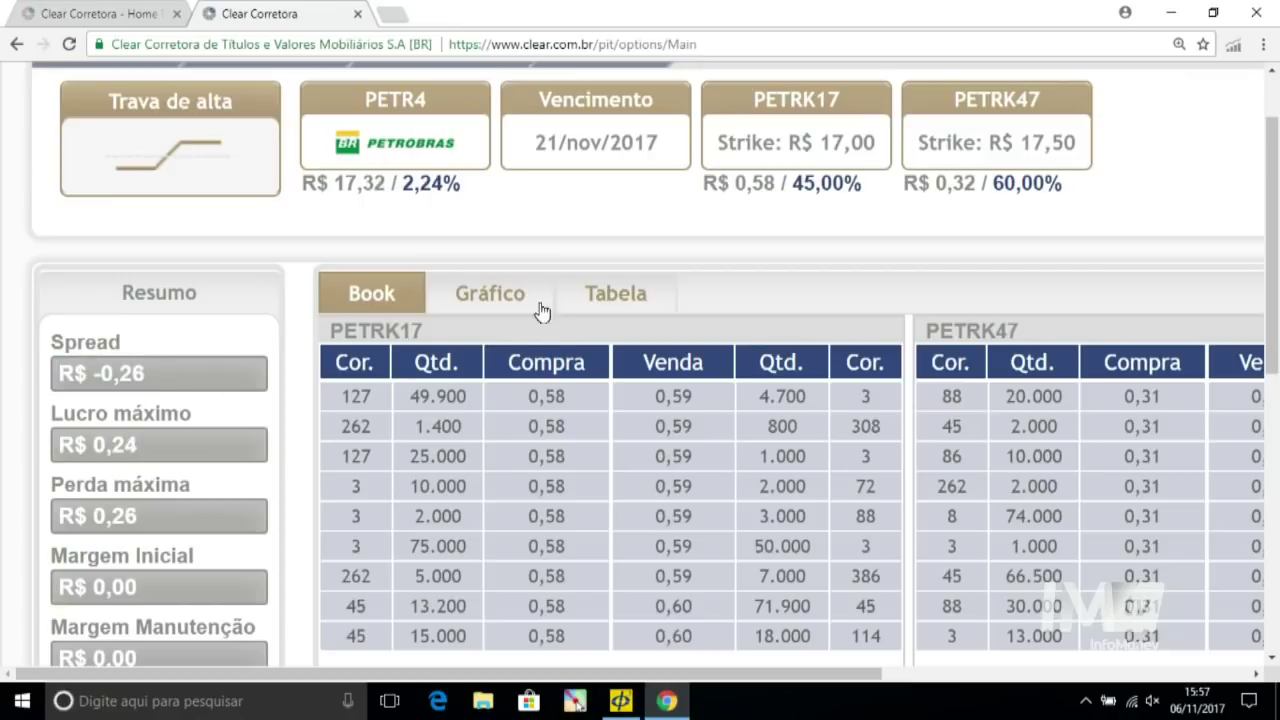
Examine the PETR4 quote together with the top PETRK17 Compra price and the top PETRK47 Venda price
triple_click(389, 178)
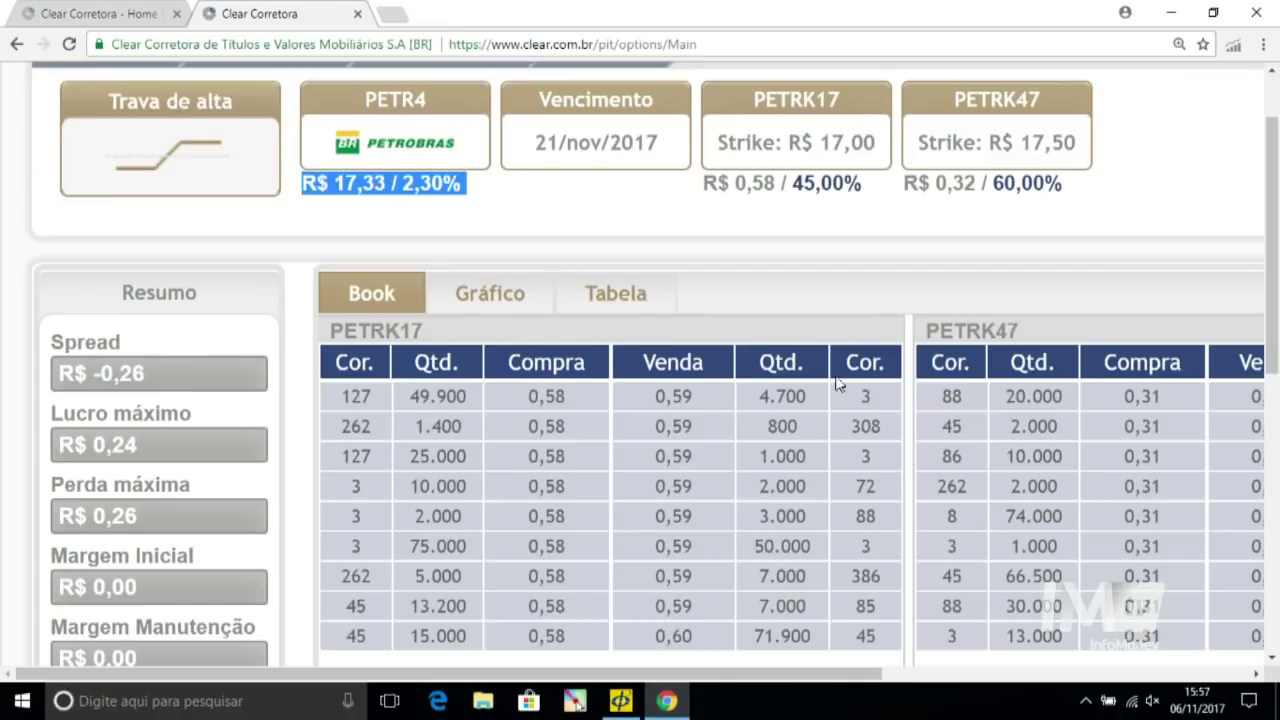
drag(822, 674, 728, 575)
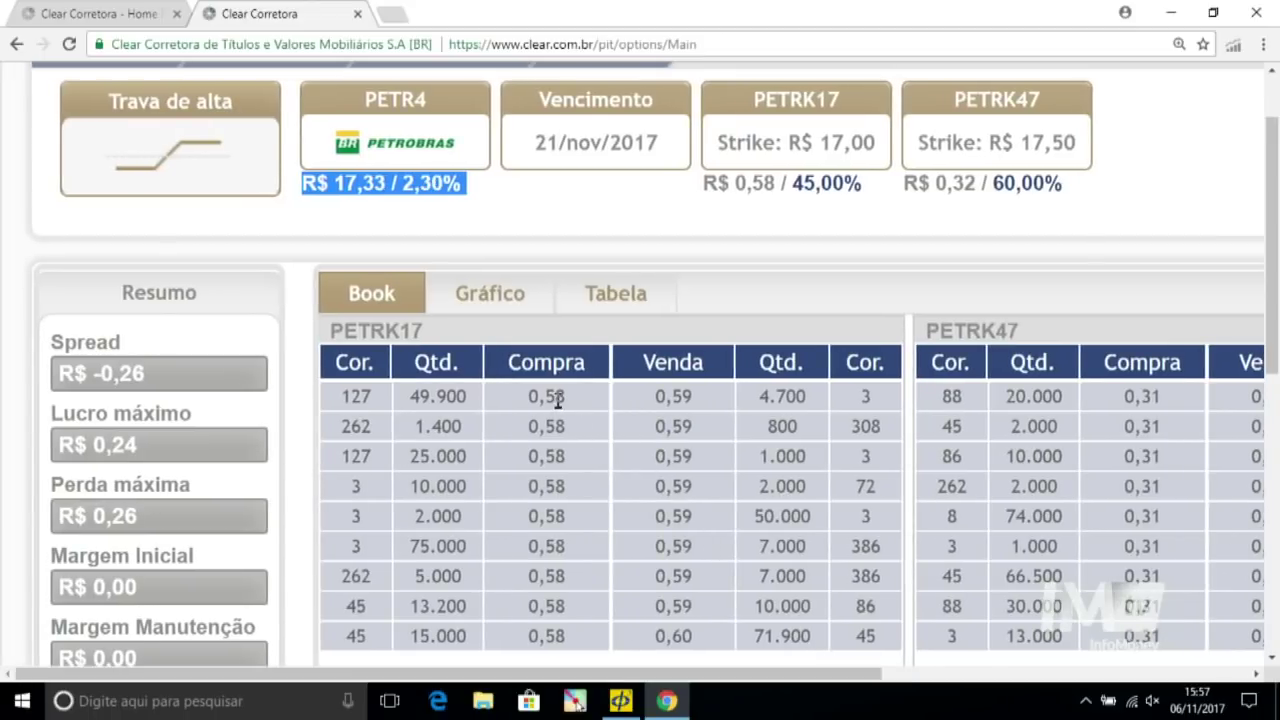
drag(553, 399, 533, 396)
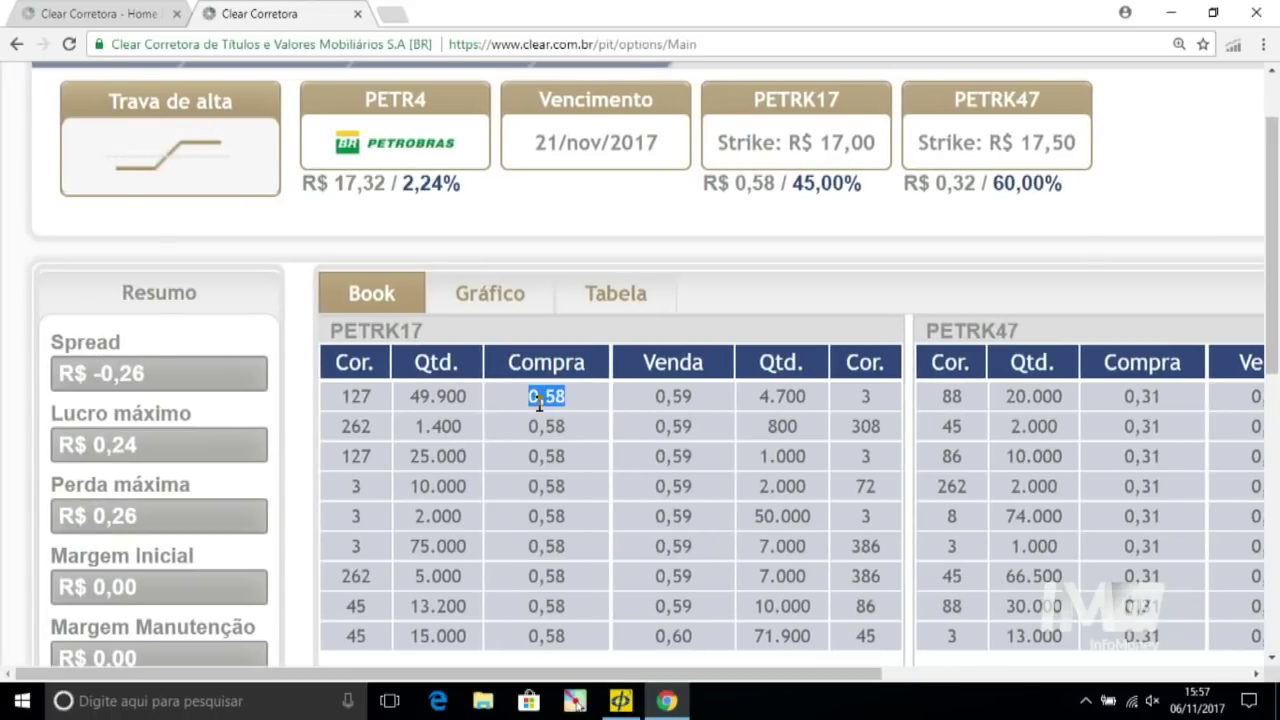
drag(676, 673, 822, 672)
drag(1078, 396, 1050, 397)
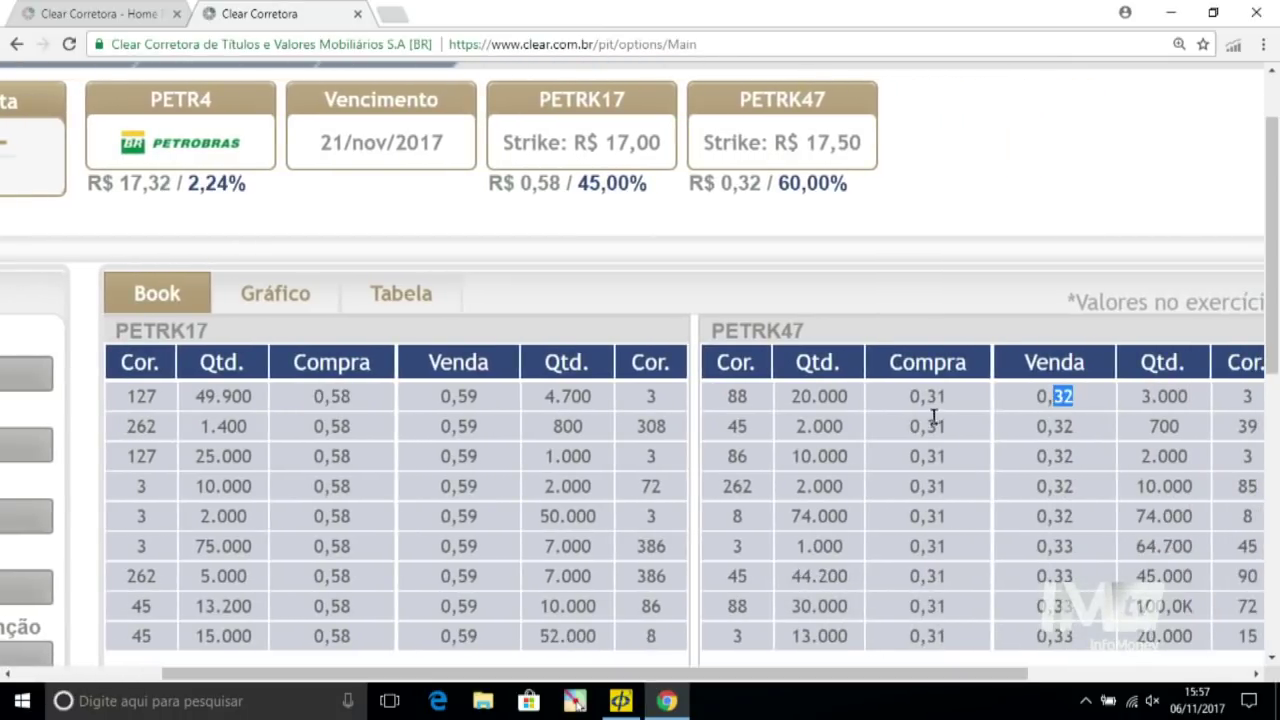
drag(875, 672, 726, 672)
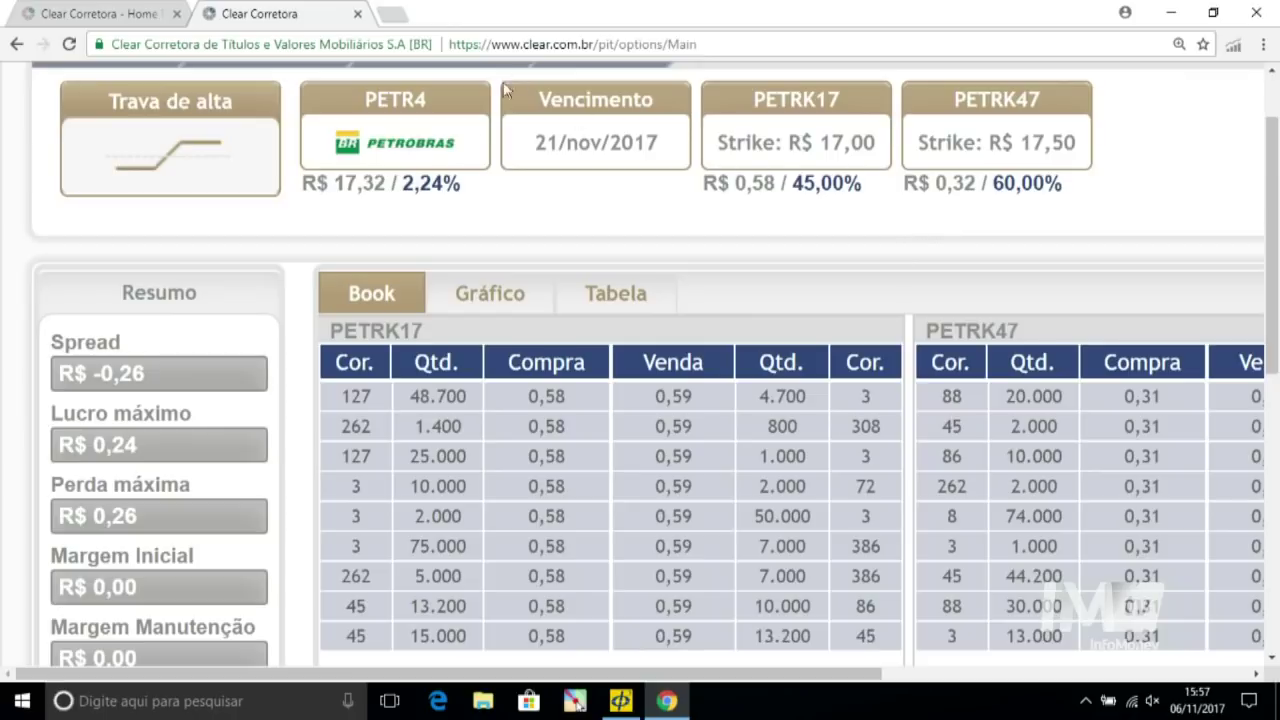
Highlight the PETR4 price and daily variation below the Petrobras logo
triple_click(367, 185)
click(401, 206)
triple_click(376, 184)
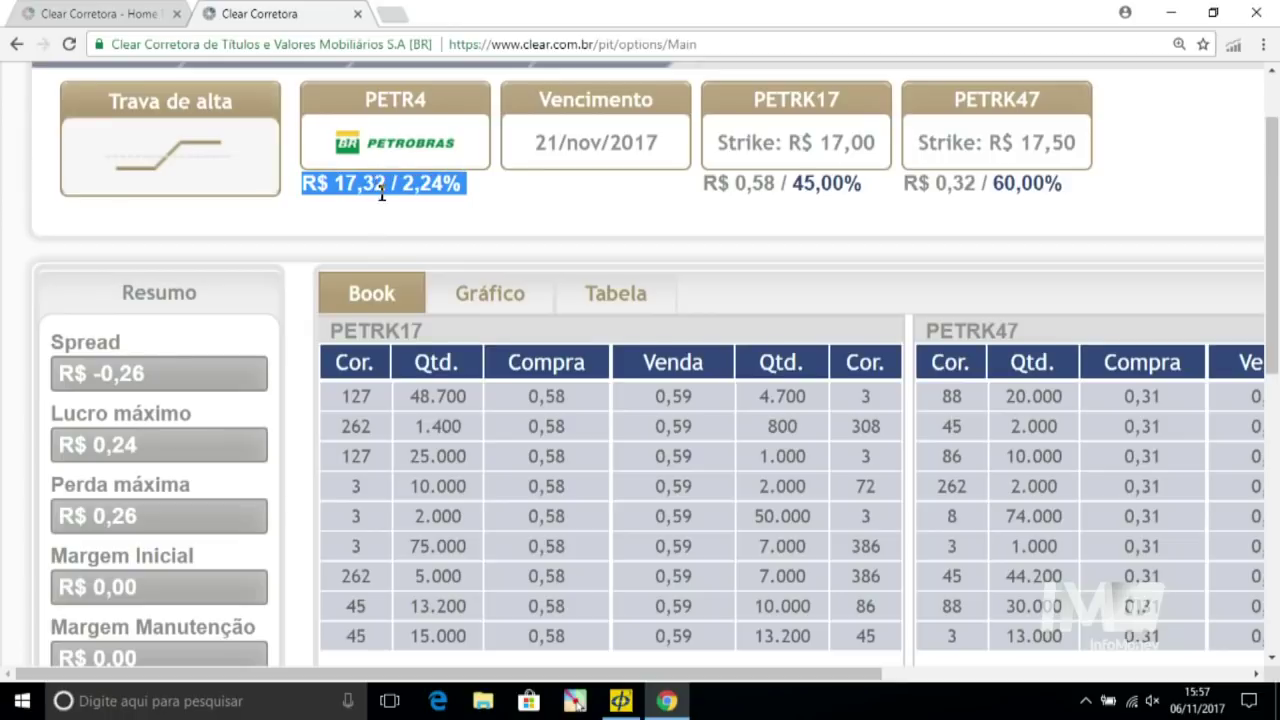
Clear the PETR4 quote highlight and mark the top PETRK17 Compra and Venda prices in the order book
click(381, 193)
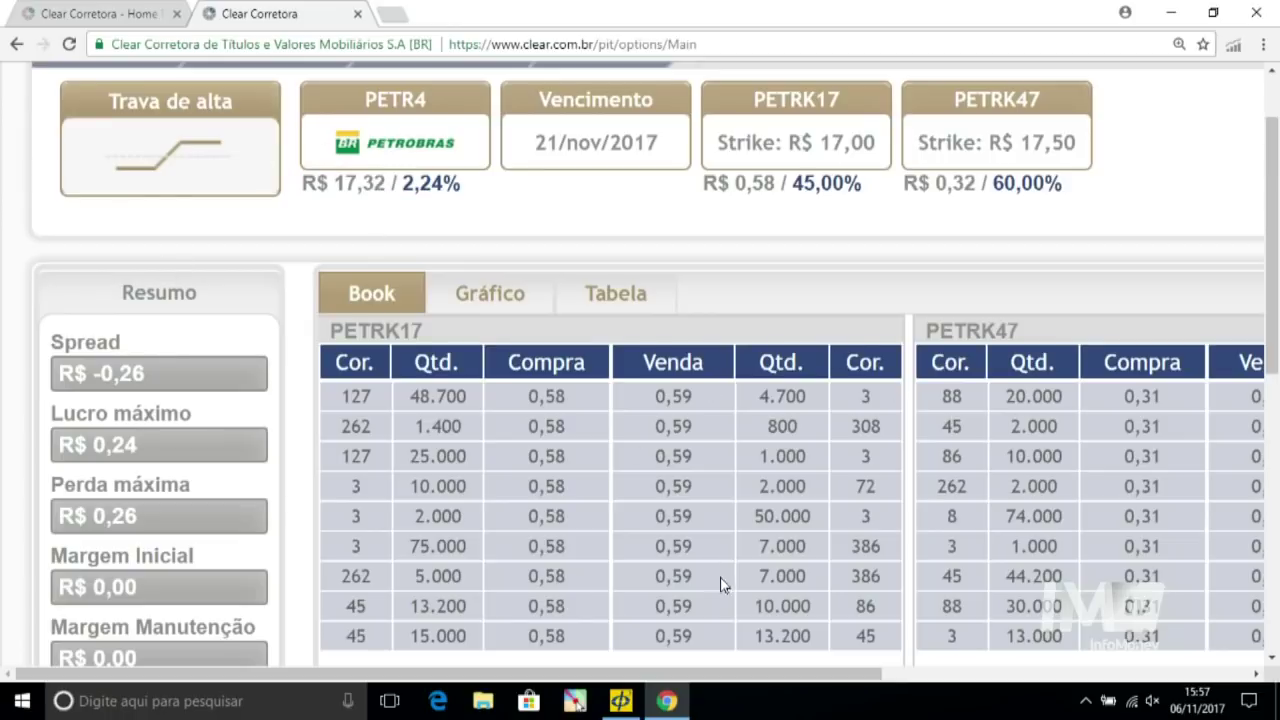
double_click(554, 392)
double_click(680, 397)
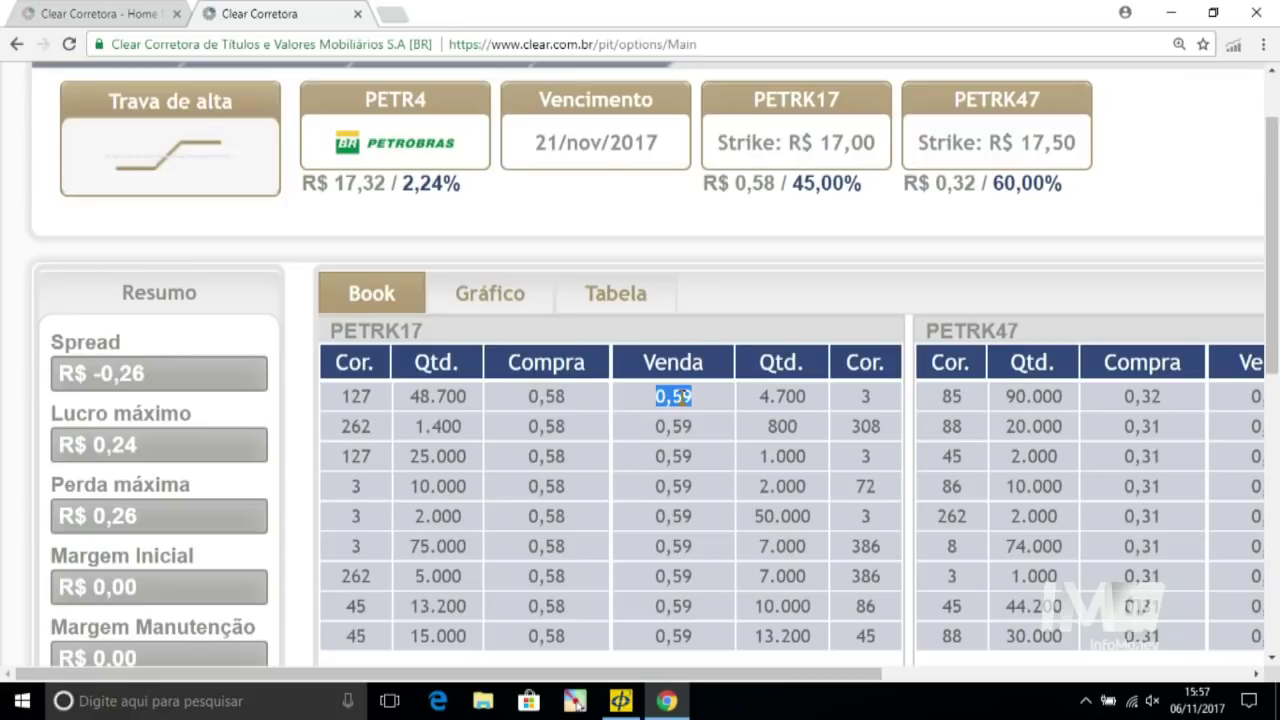
Highlight the Spread value in the Resumo summary to point out the cost of the bull call spread
click(140, 390)
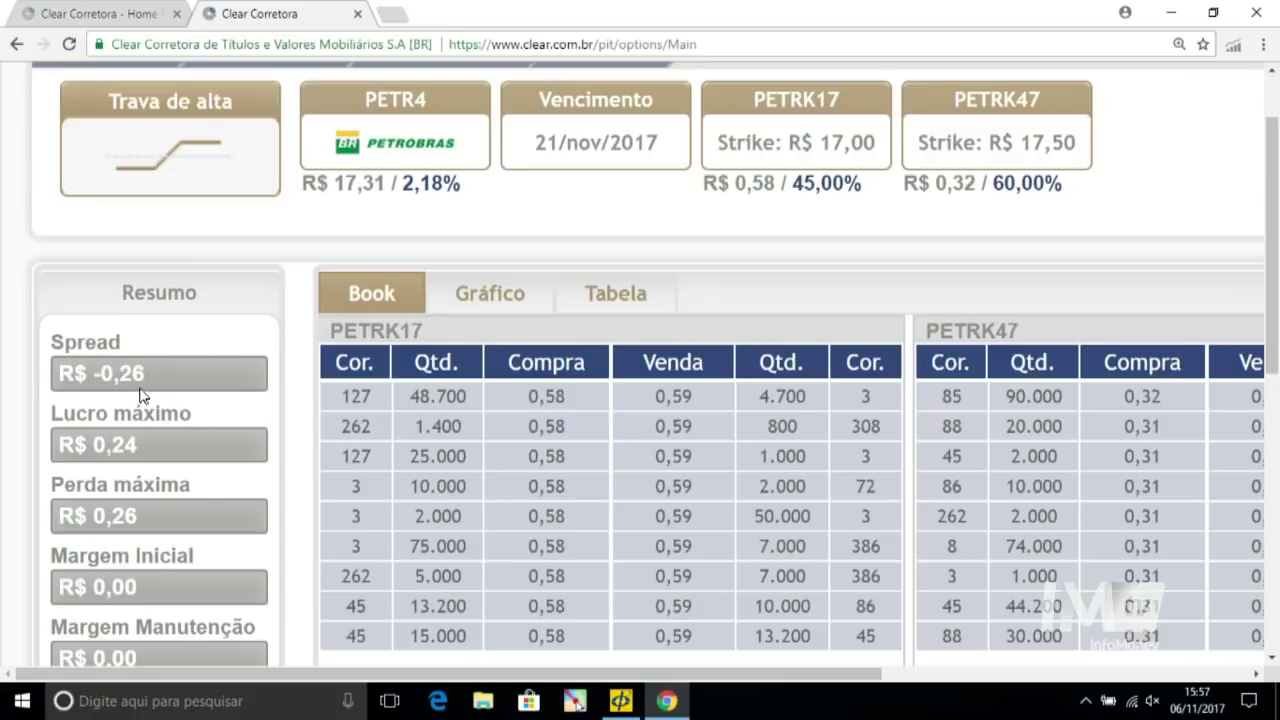
triple_click(148, 383)
double_click(140, 379)
triple_click(140, 379)
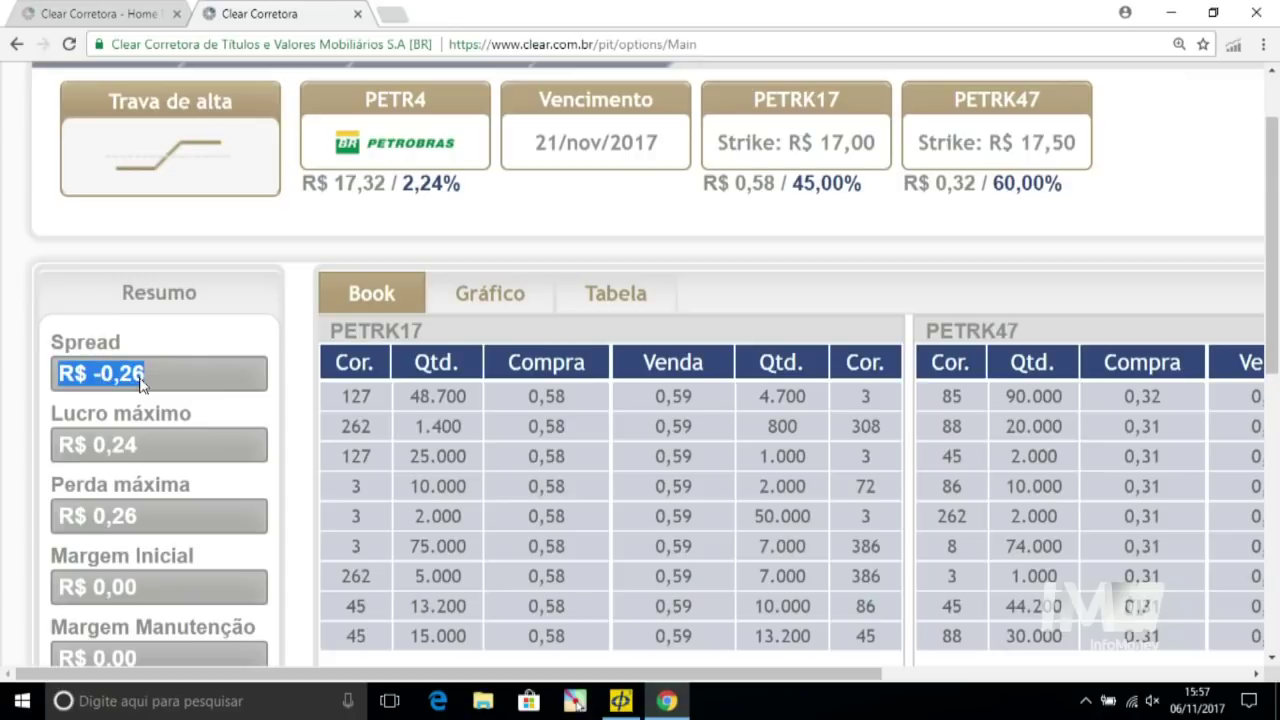
click(142, 381)
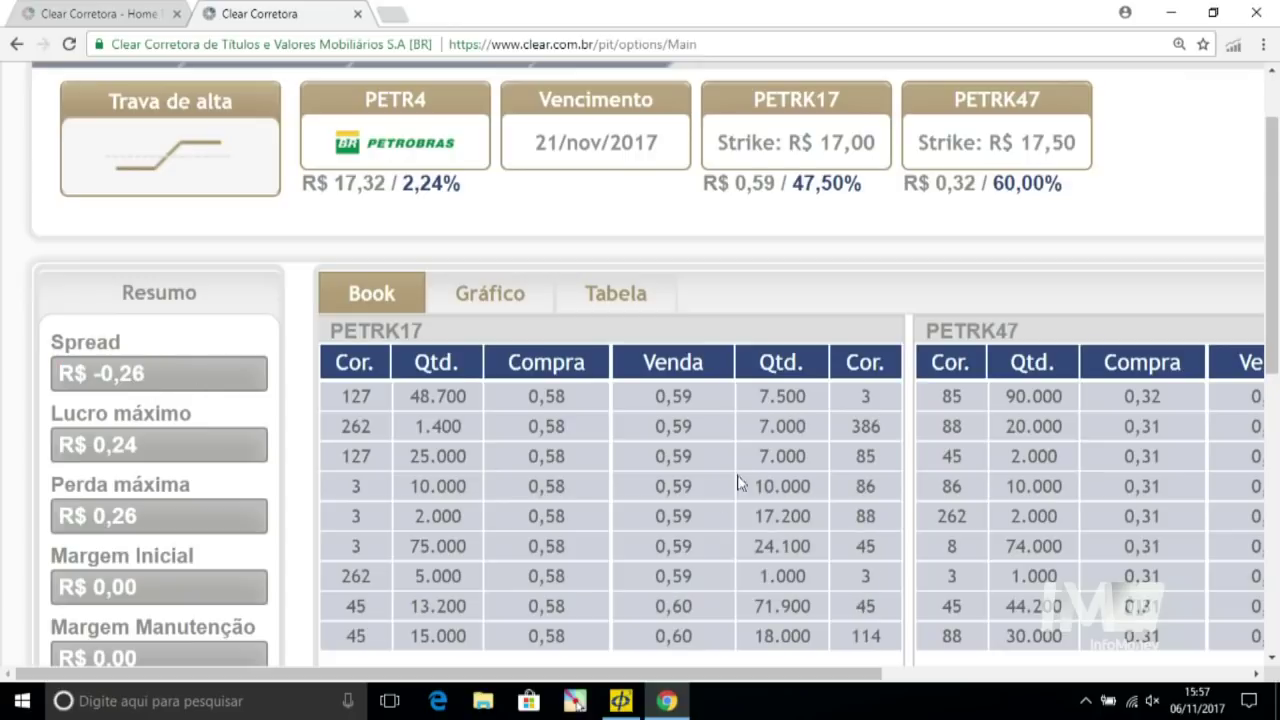
triple_click(133, 374)
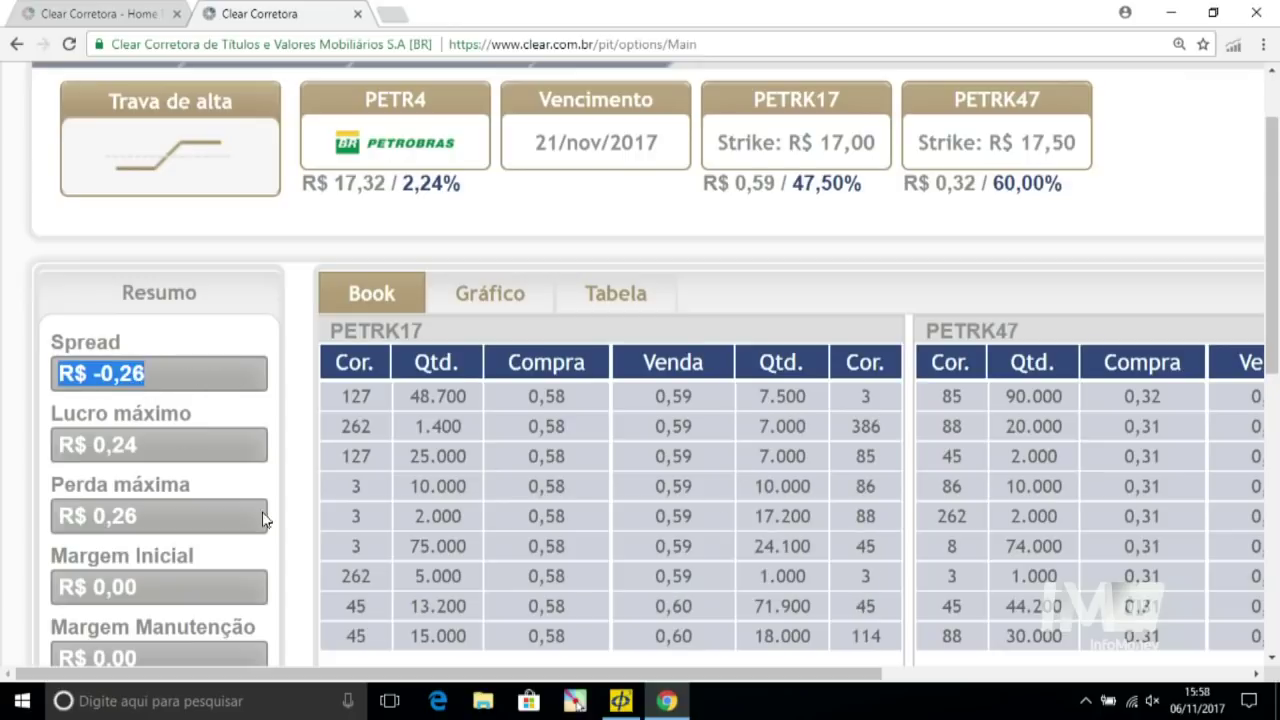
click(172, 400)
double_click(173, 387)
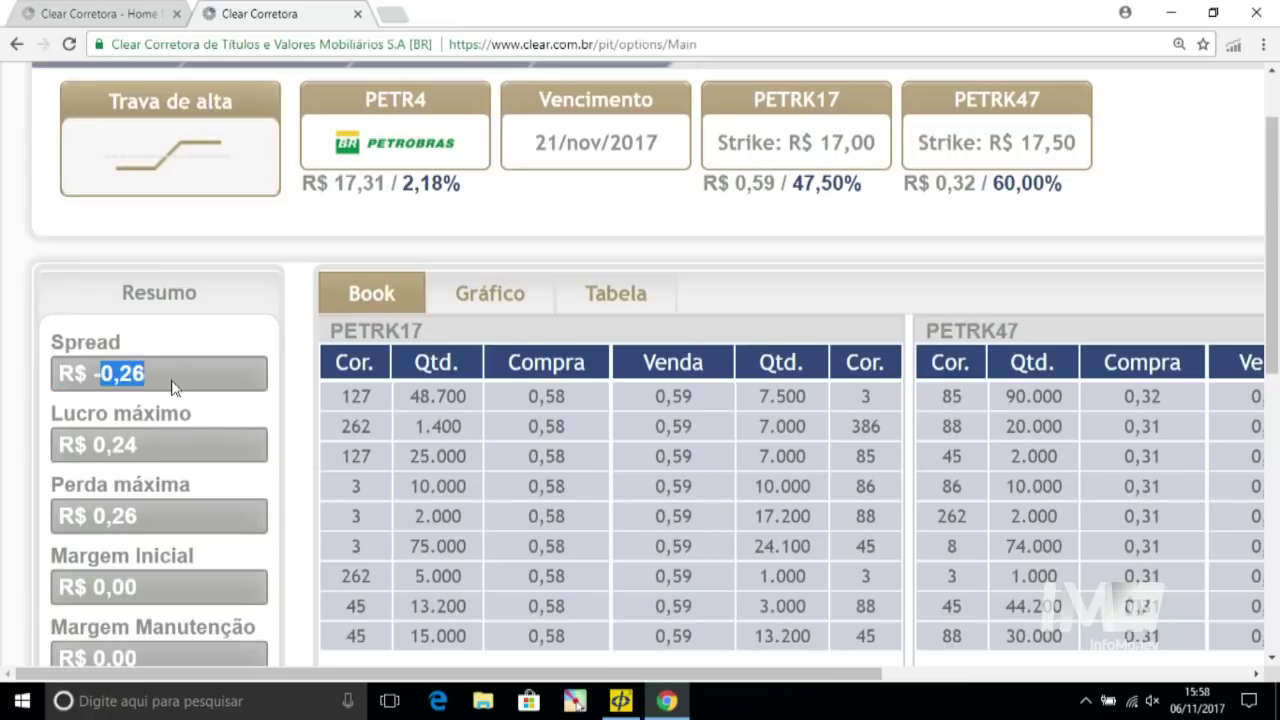
Highlight the Lucro máximo value and check the rest of the PETRK47 order book
triple_click(148, 452)
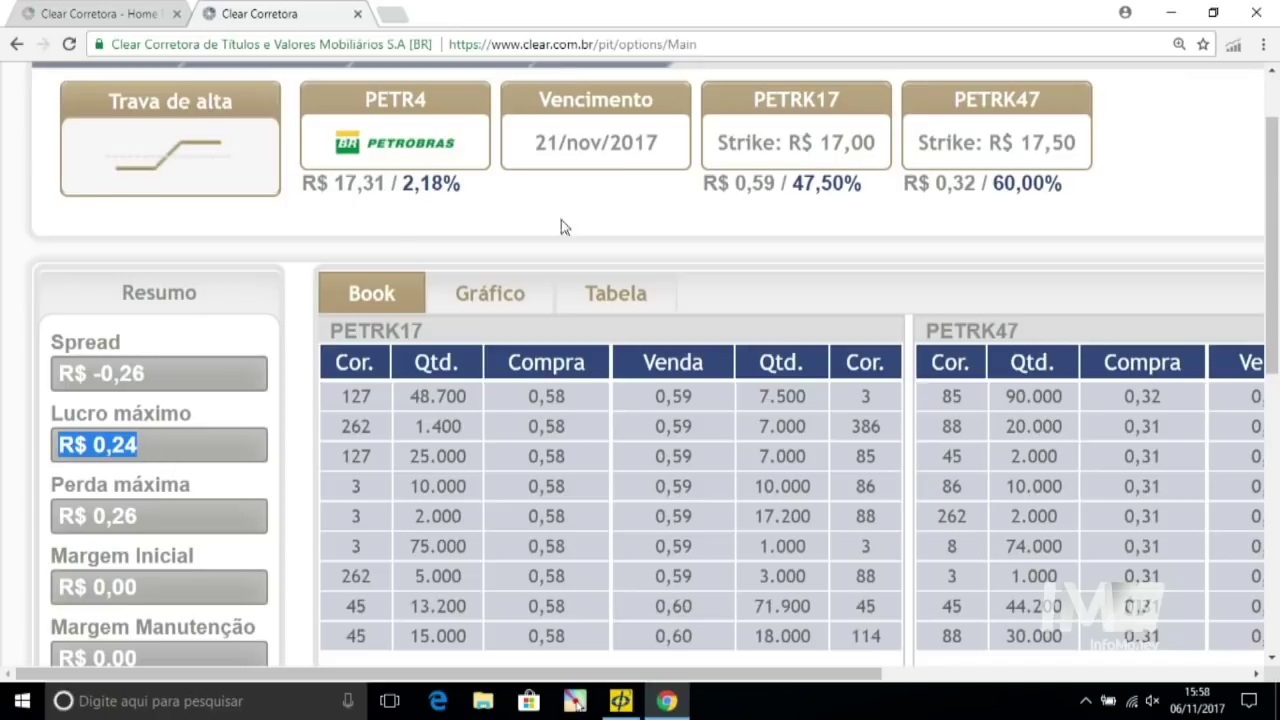
drag(630, 675, 923, 605)
scroll(925, 605, left, 4)
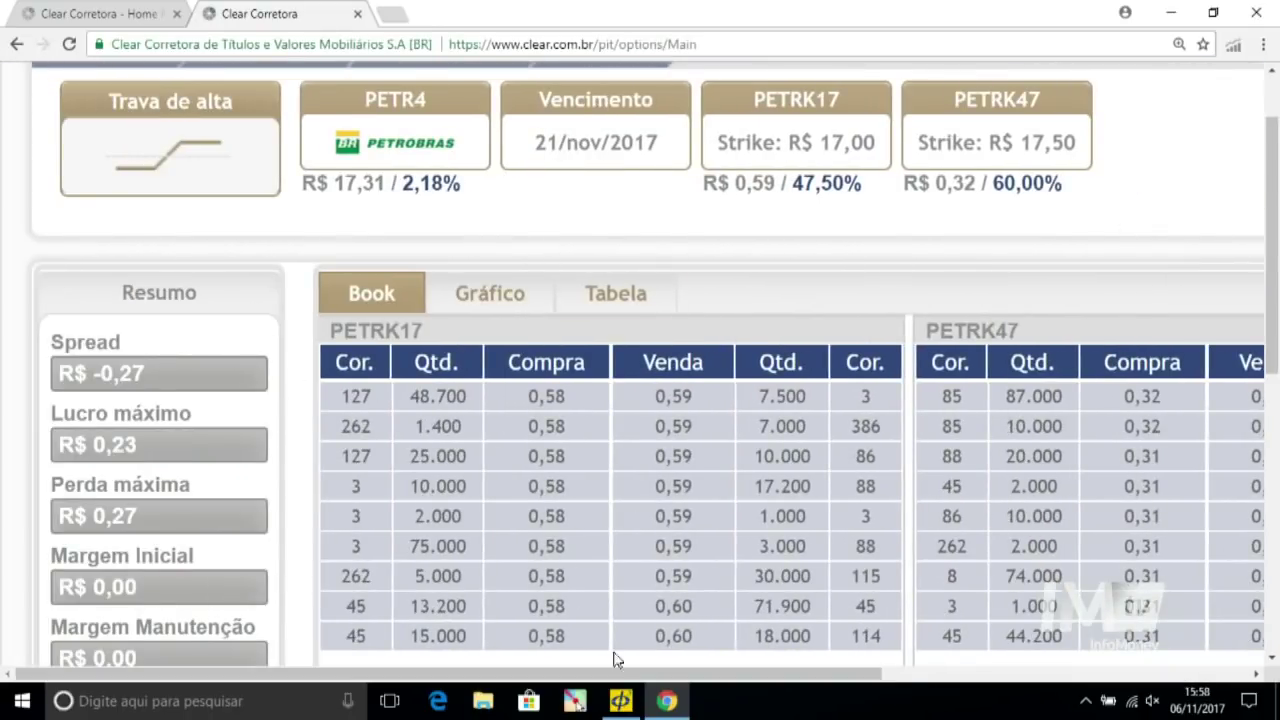
Switch to PhiCube, inspect the PETR4 daily candles around the marked pullbacks, and return the displaced chart to its current period
click(619, 702)
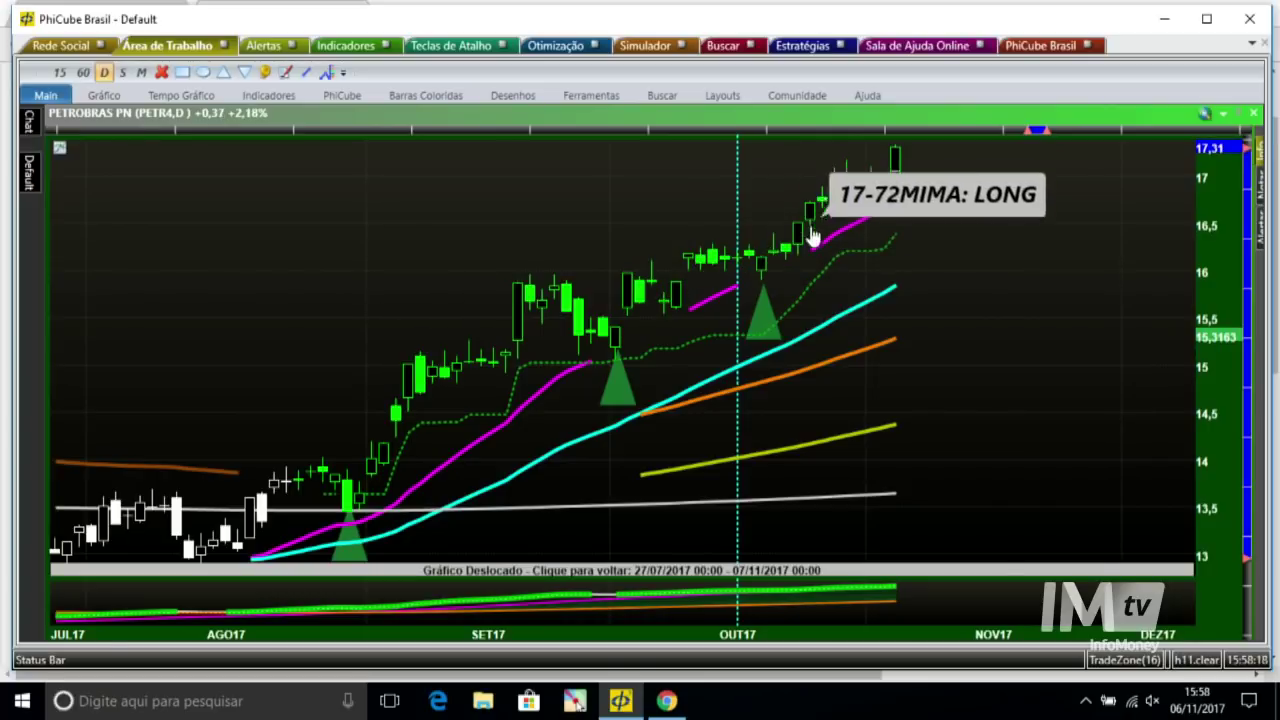
click(846, 314)
drag(903, 190, 851, 176)
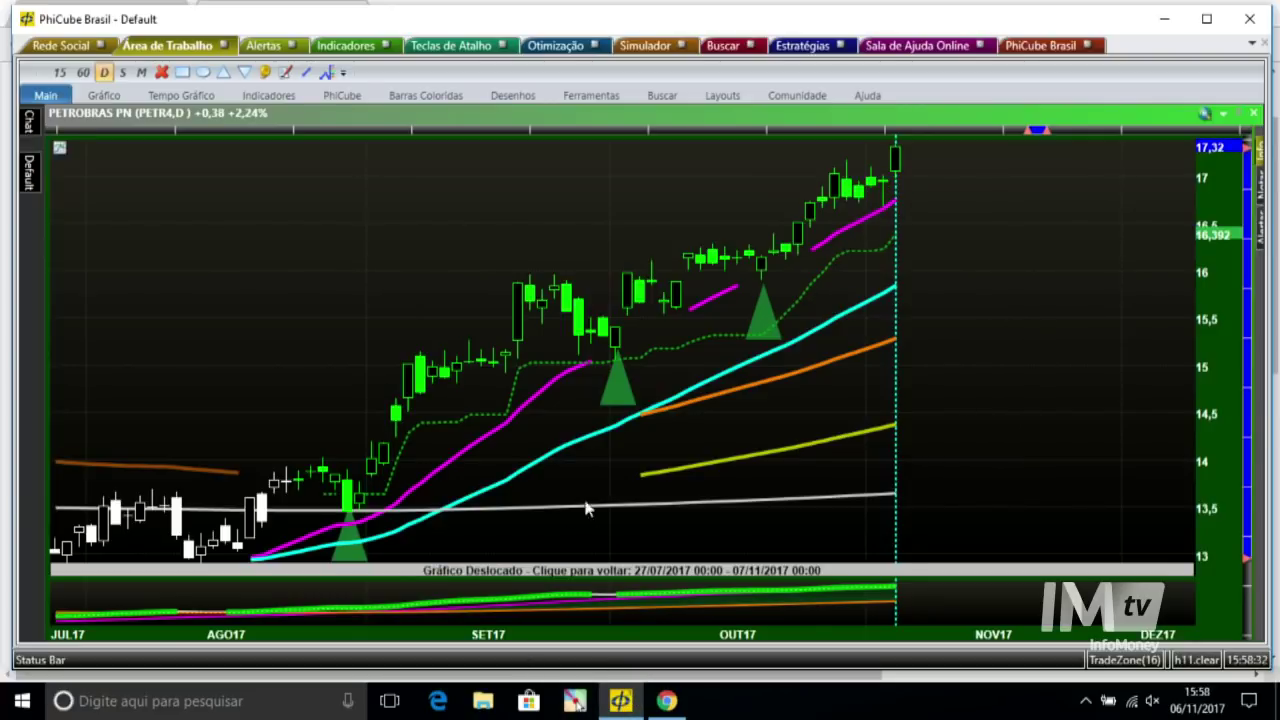
click(591, 420)
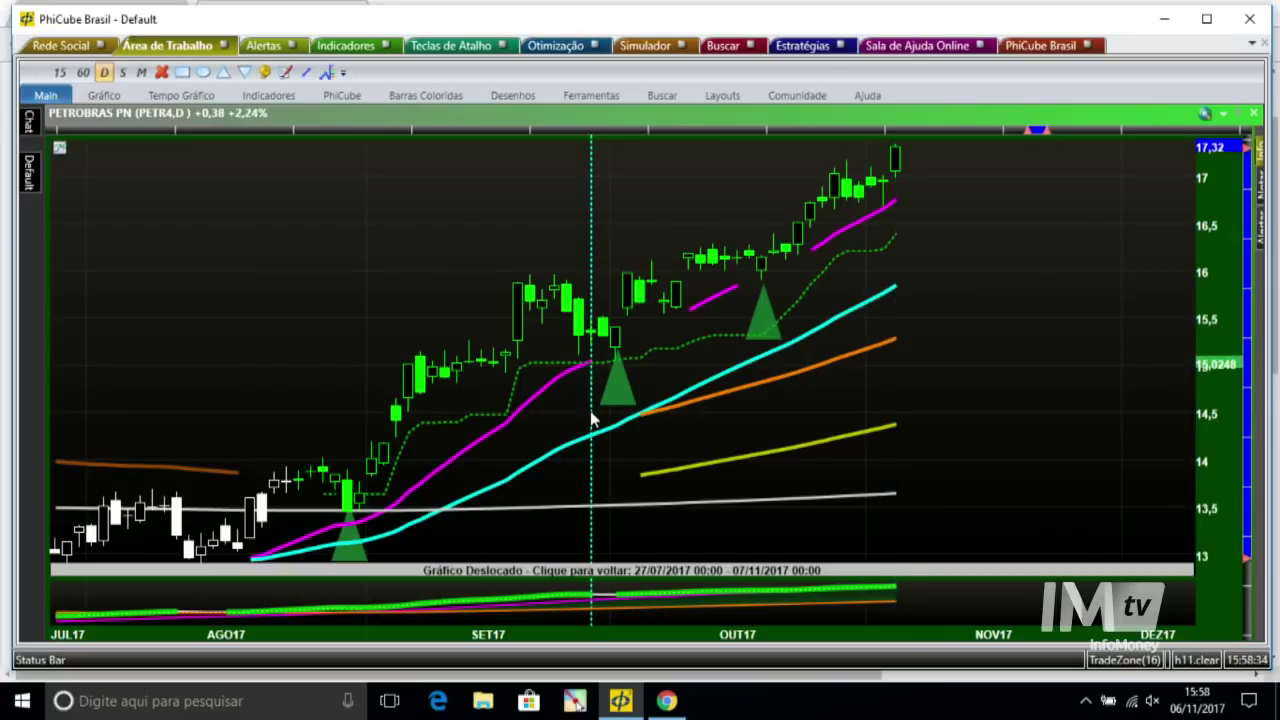
click(726, 416)
click(755, 573)
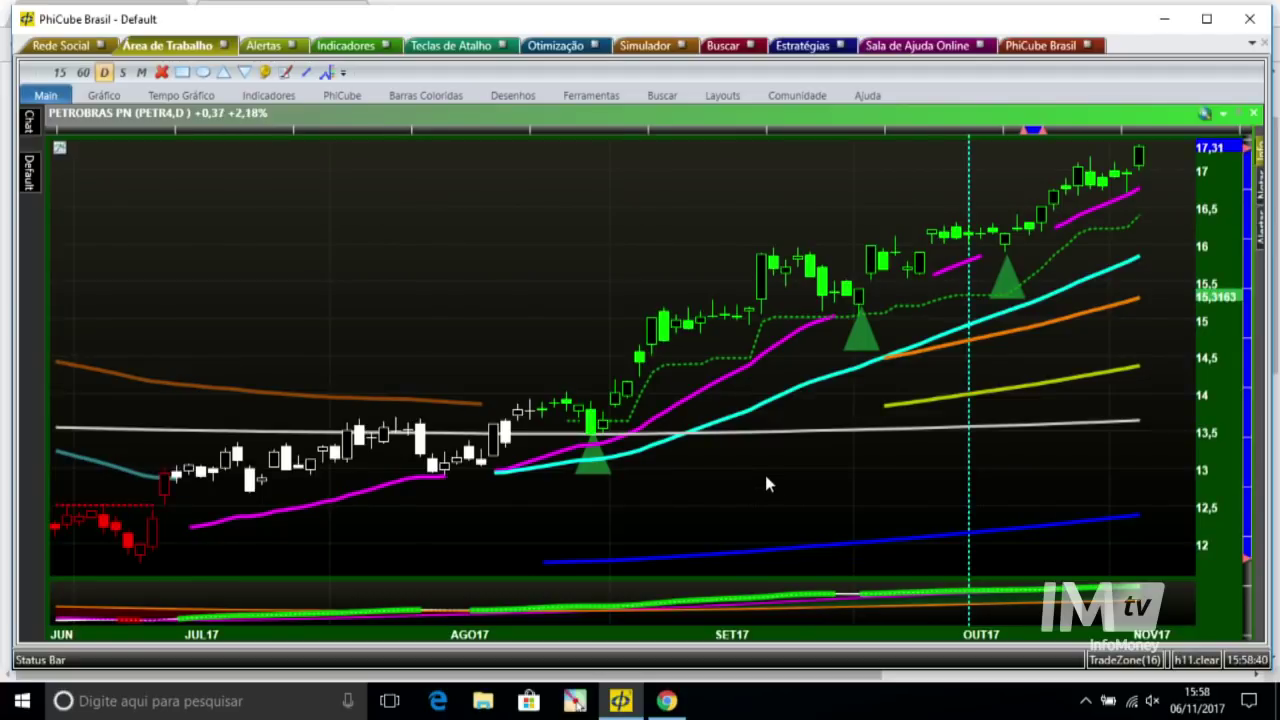
Display PETR4 on the weekly timeframe and inspect the October 2016 price peak
click(457, 262)
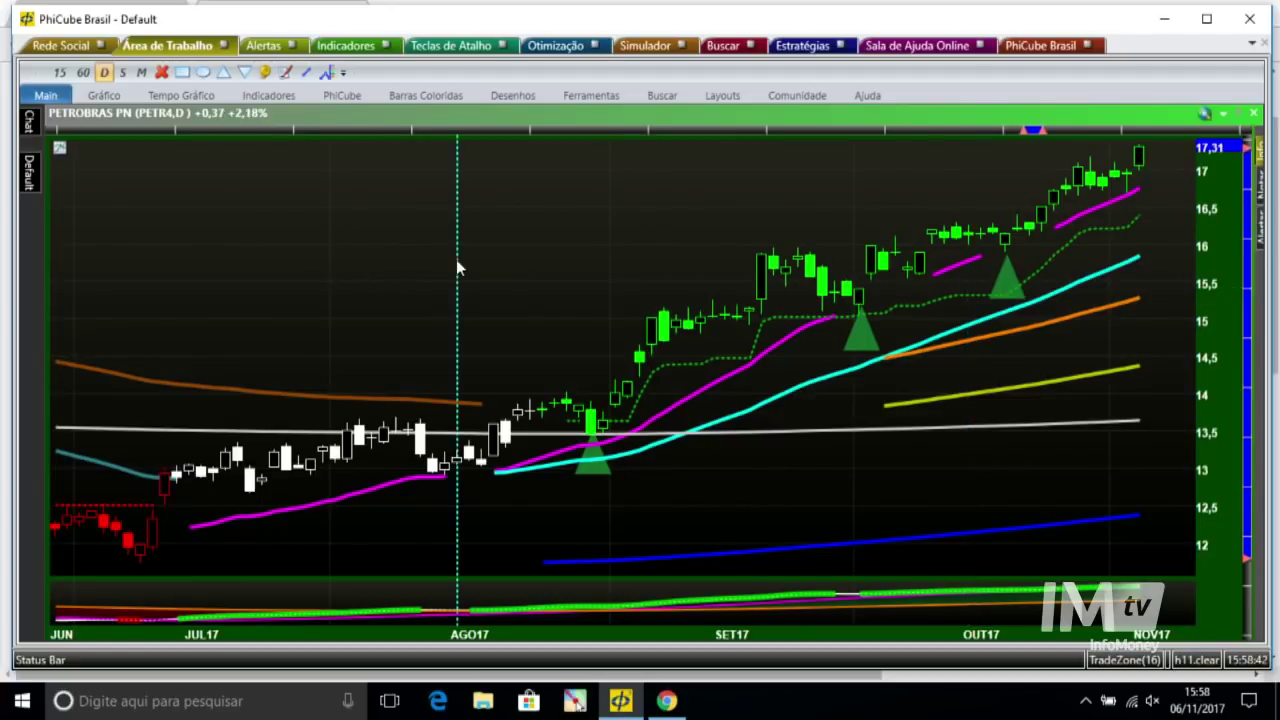
click(122, 72)
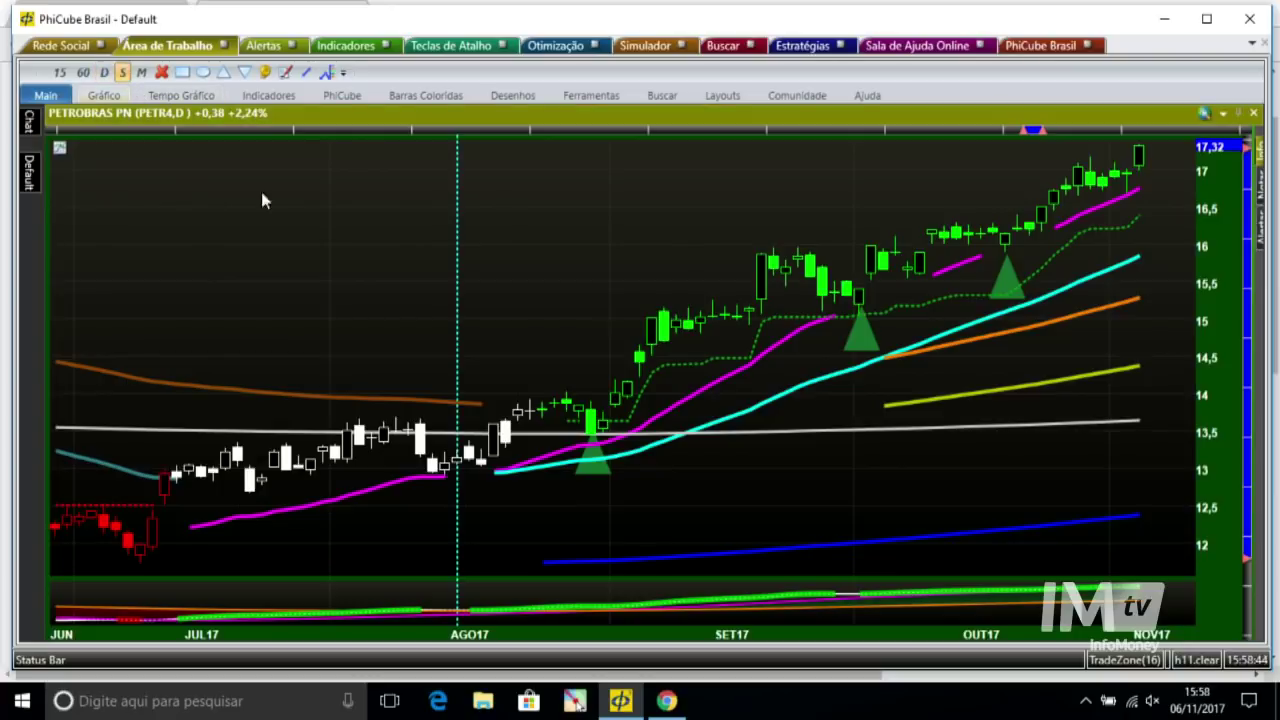
click(447, 188)
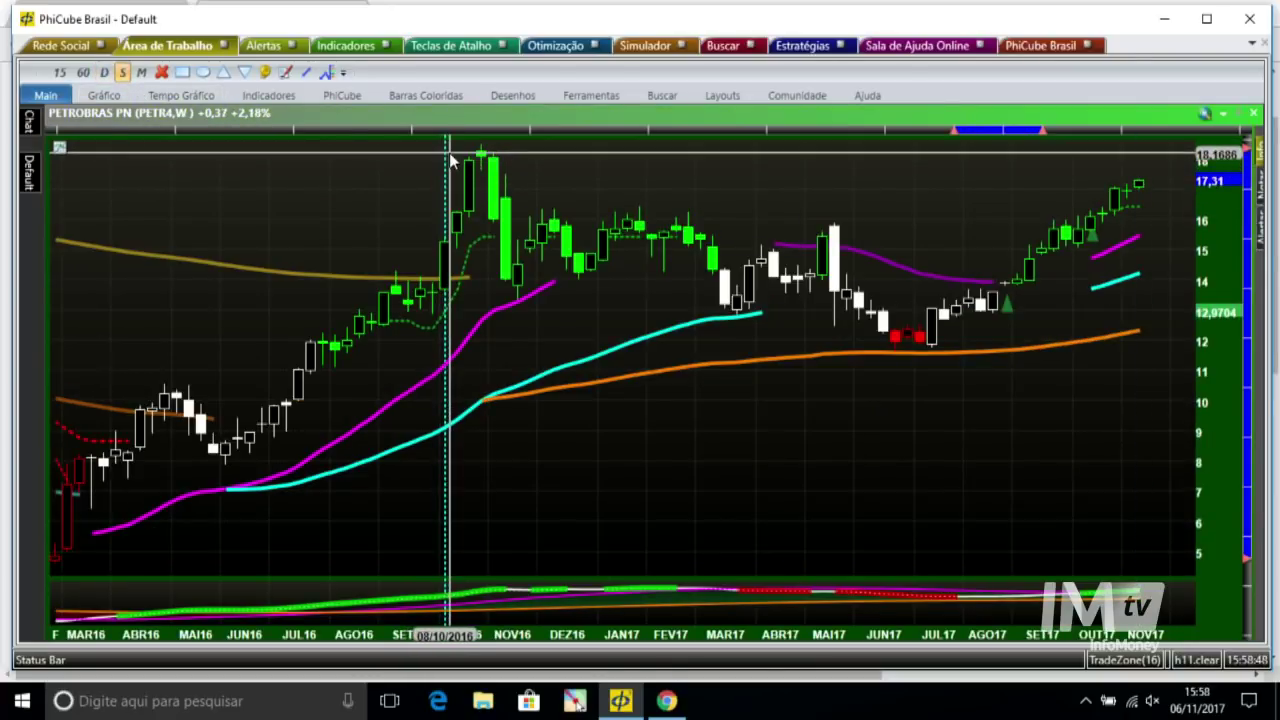
Return PETR4 to the daily timeframe and examine the candles and averages around the marked pullback lows
click(104, 72)
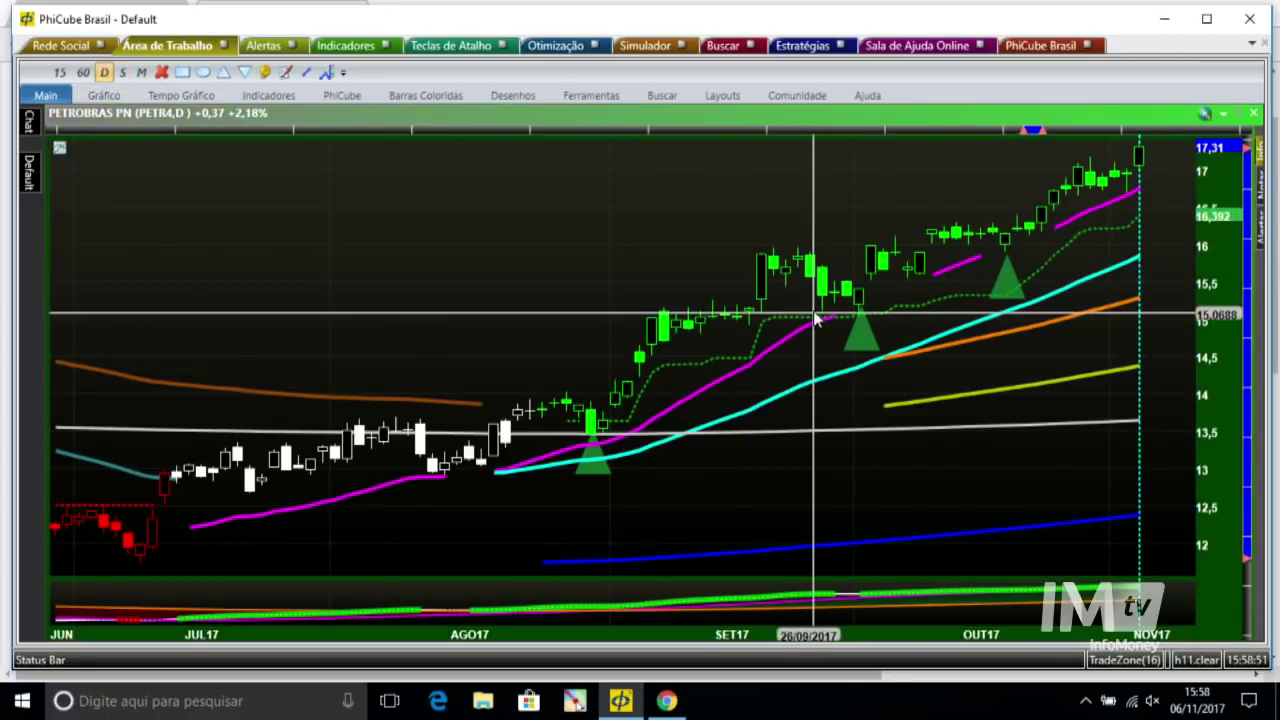
click(883, 240)
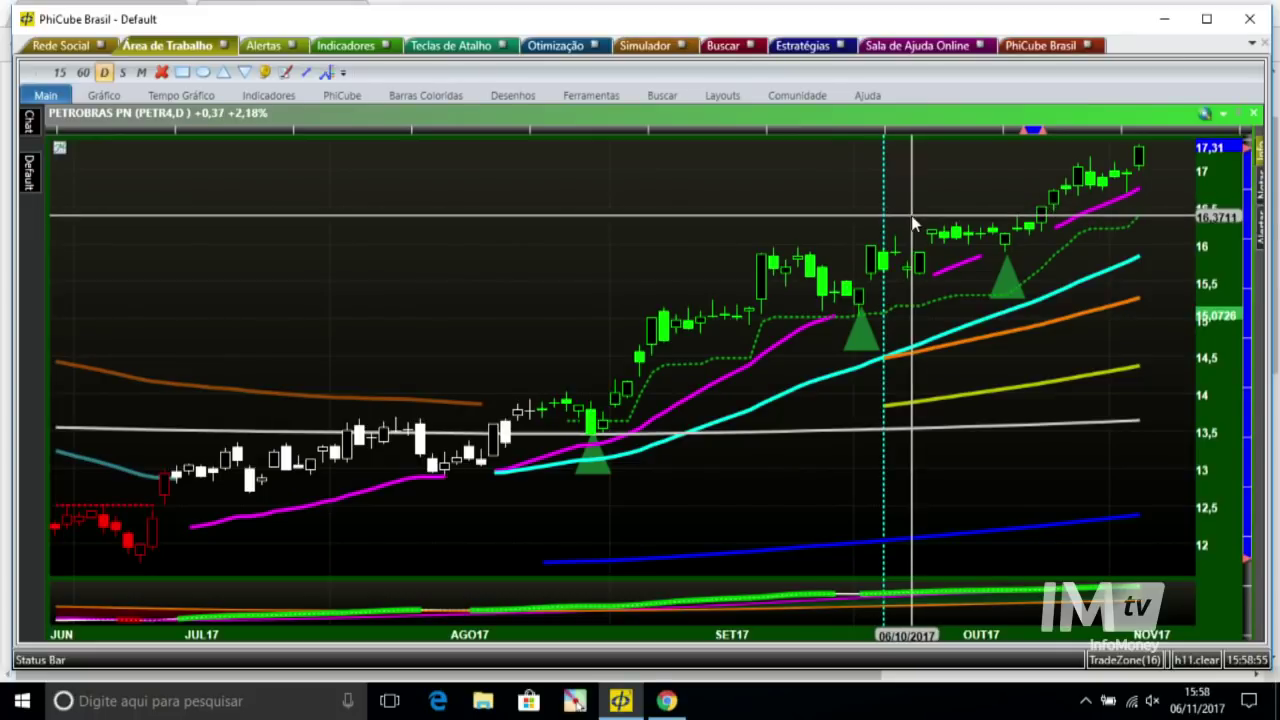
click(745, 383)
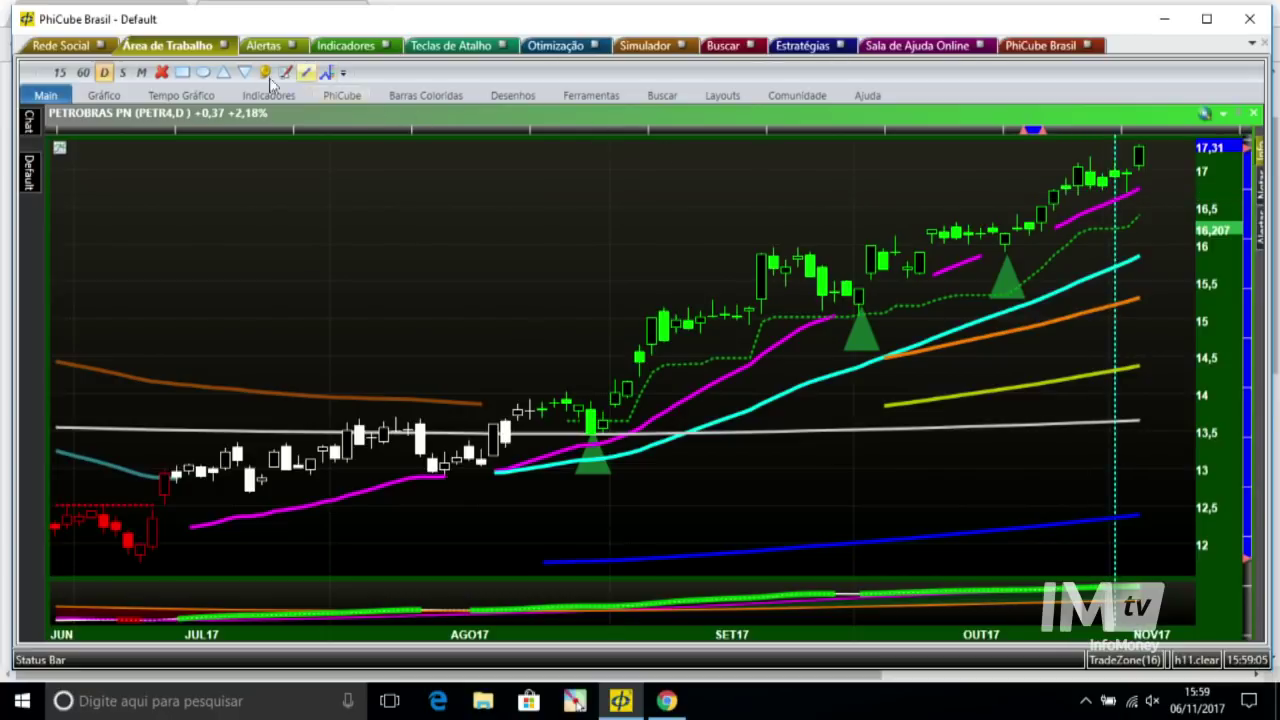
Display PETR4 on the 60-minute timeframe
click(83, 72)
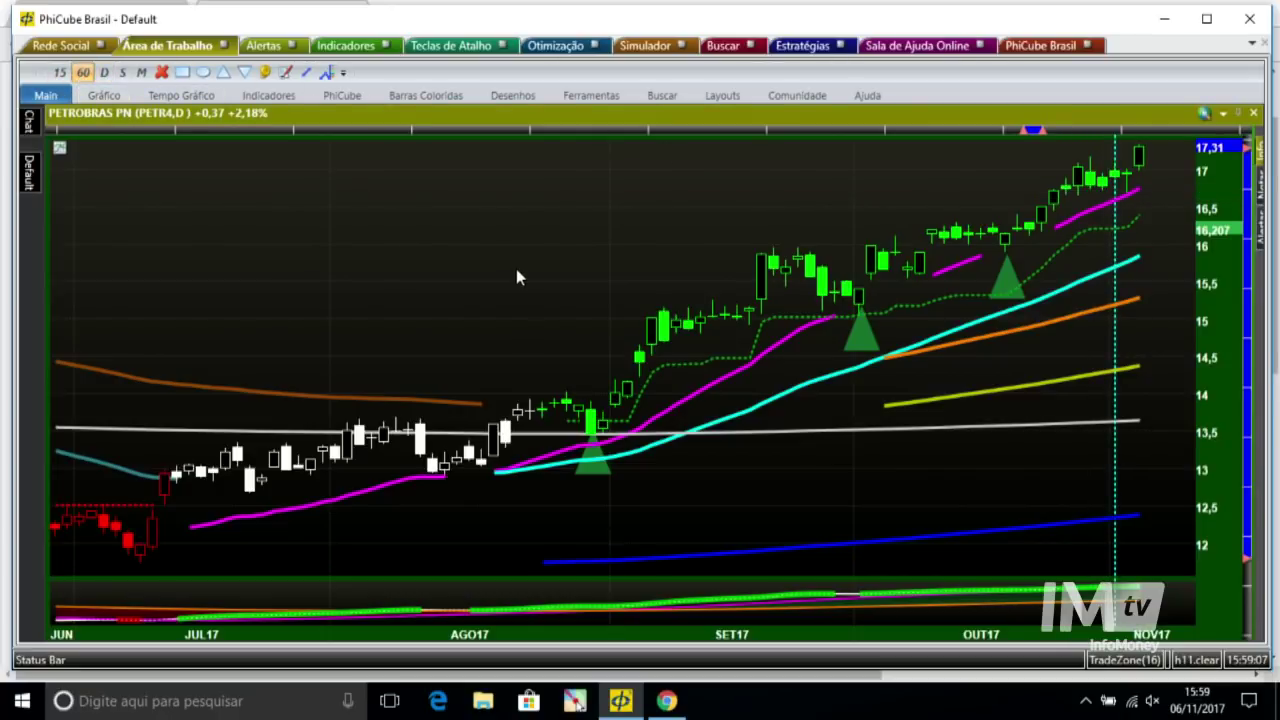